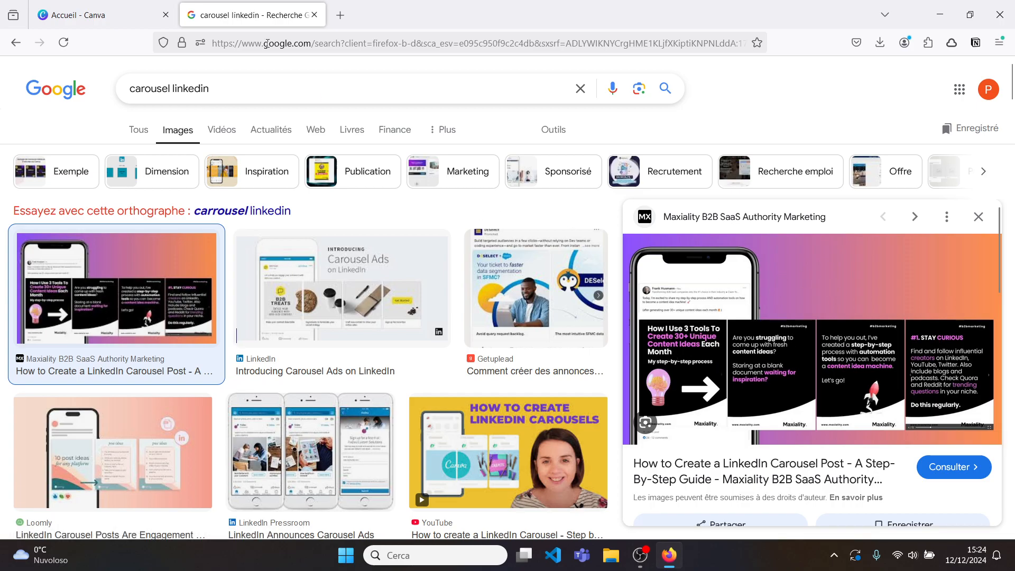
Step: Close the Google image results and search Canva's templates for "carousel linkedin"
left_click(316, 15)
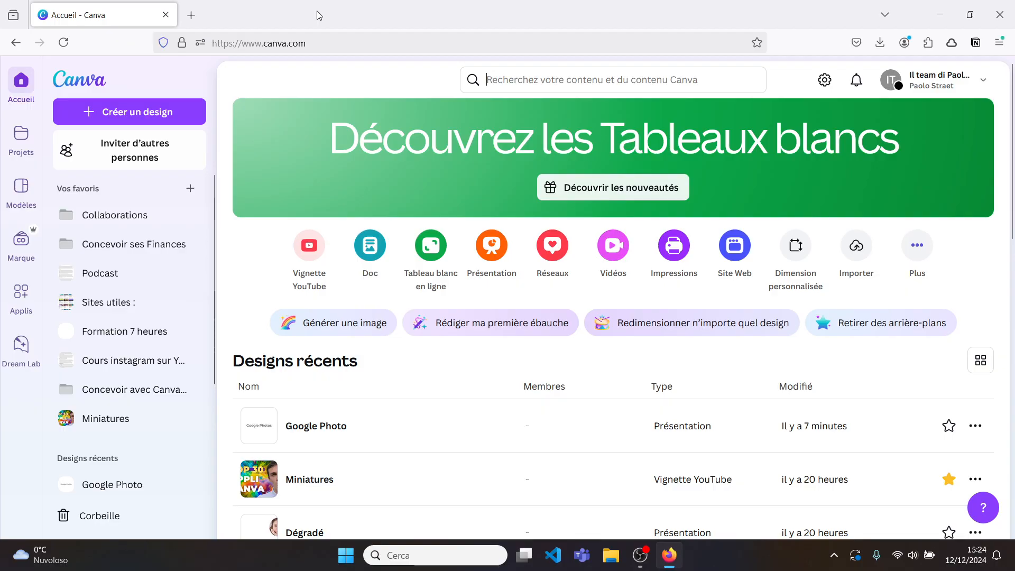
left_click(491, 80)
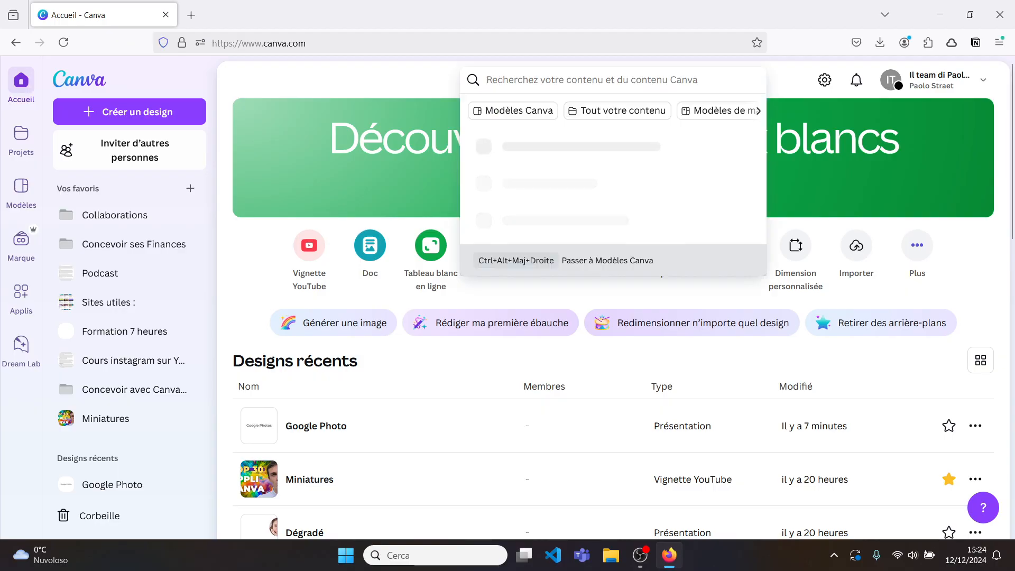
type("carousel ")
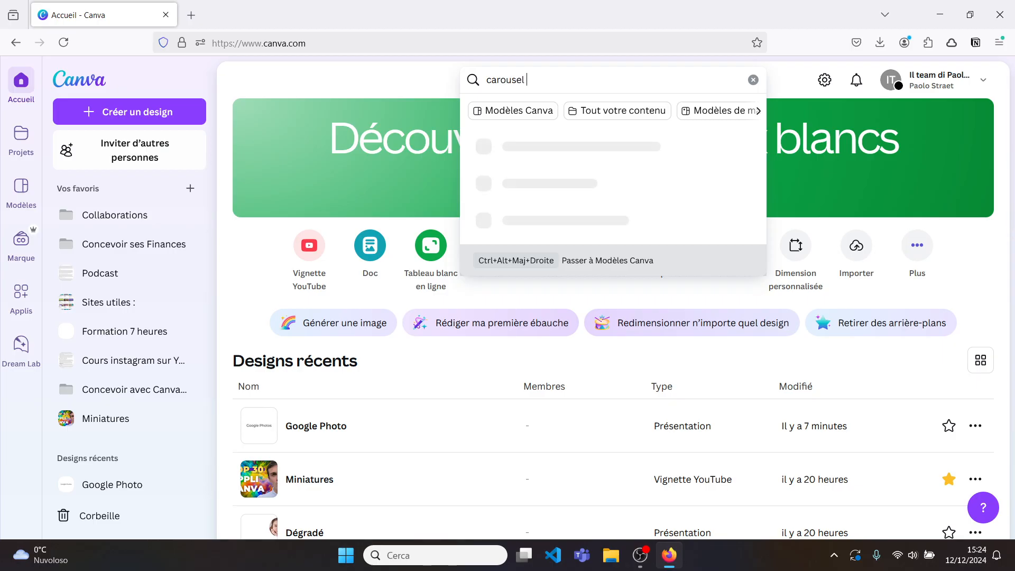
type("linkedin")
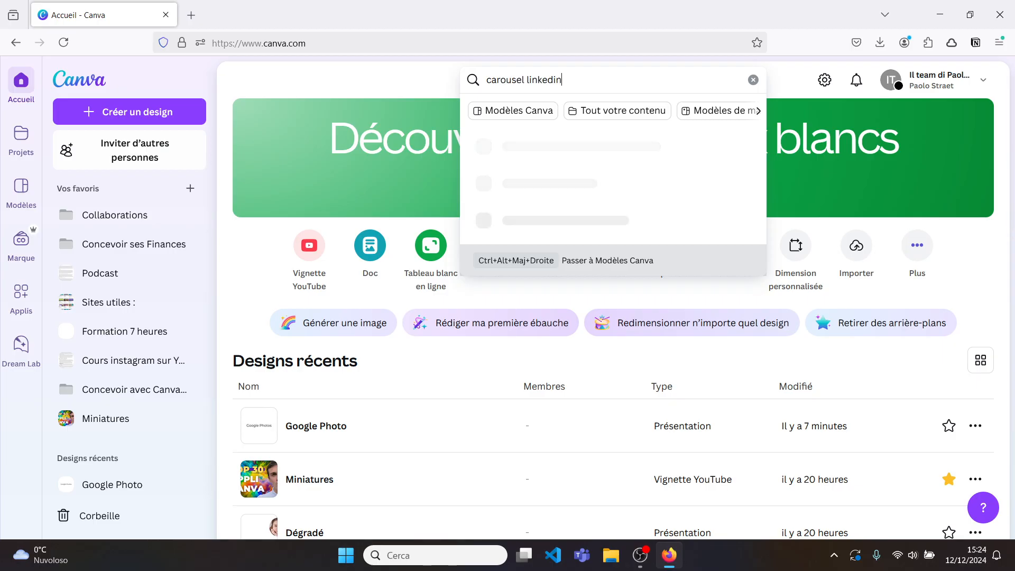
left_click(502, 112)
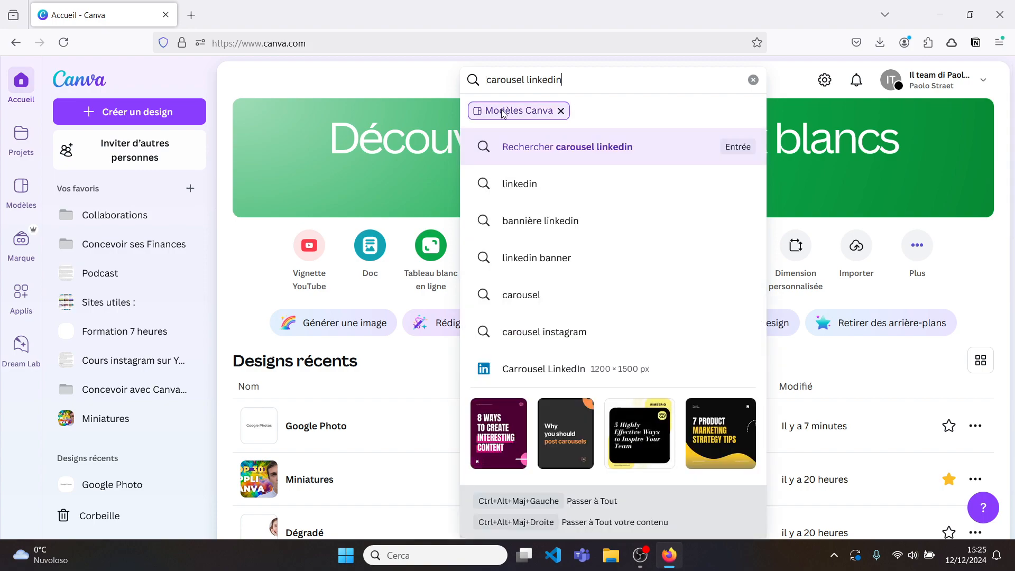
key("Return")
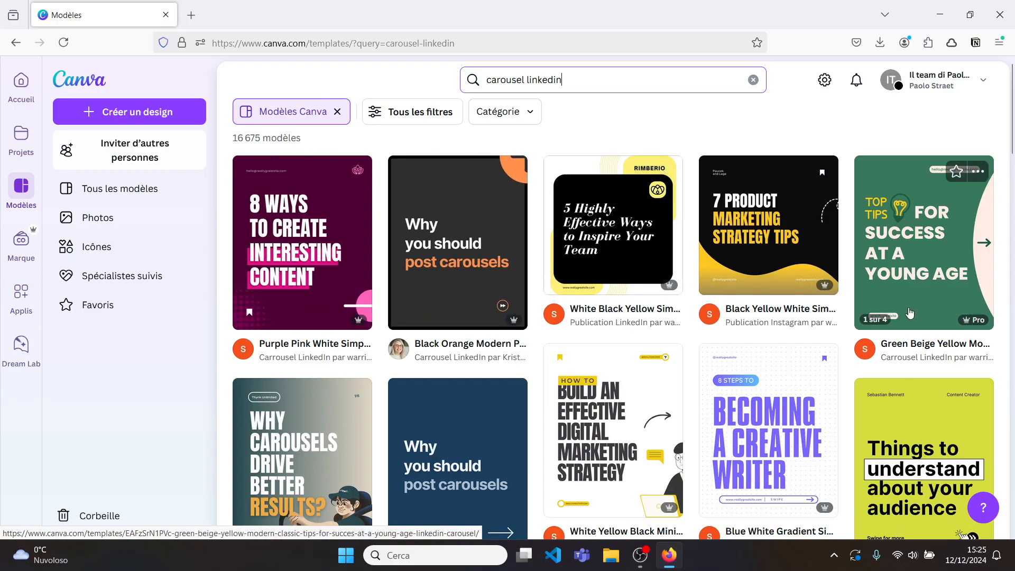
Step: Browse the carousel templates and open the details of Blue Modern Grow Business Tips LinkedIn Carousel
scroll(754, 378, "down", 5)
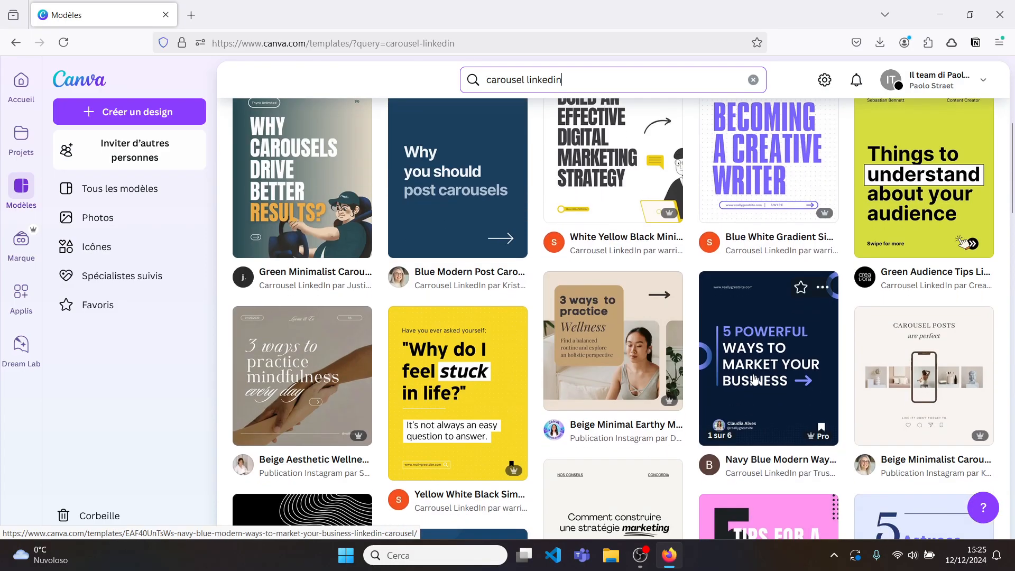
scroll(634, 350, "up", 3)
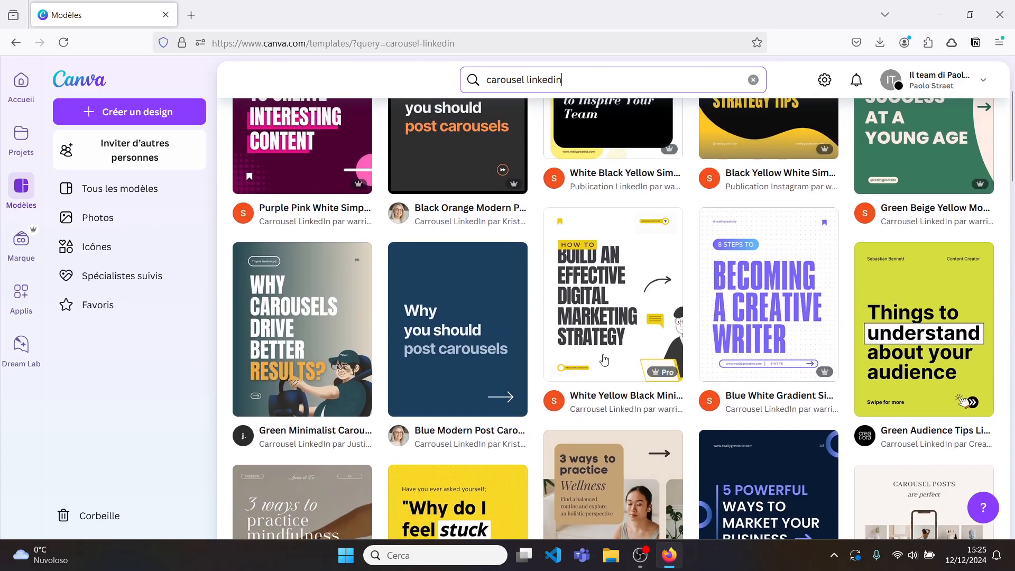
scroll(585, 353, "up", 3)
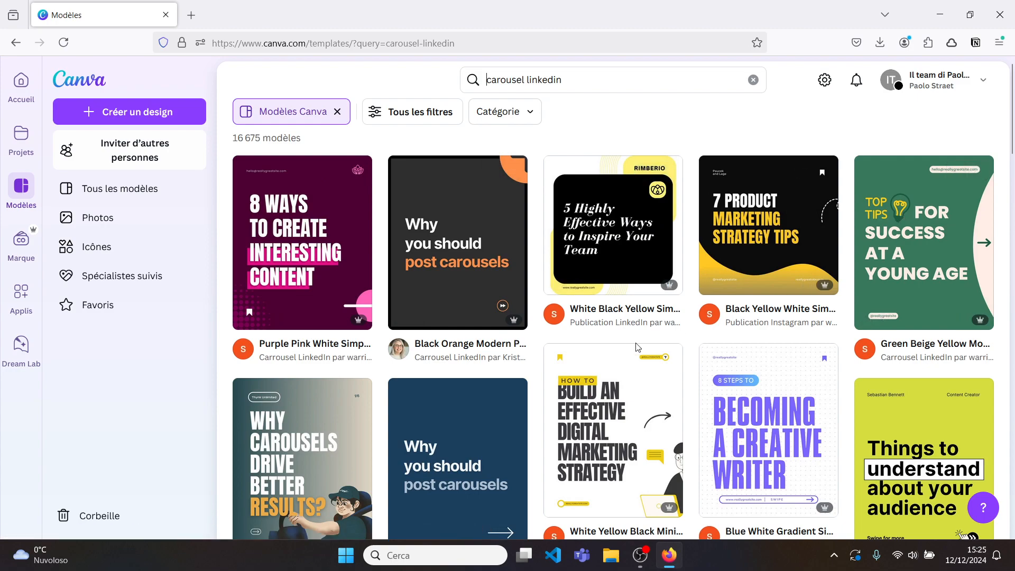
scroll(638, 347, "down", 4)
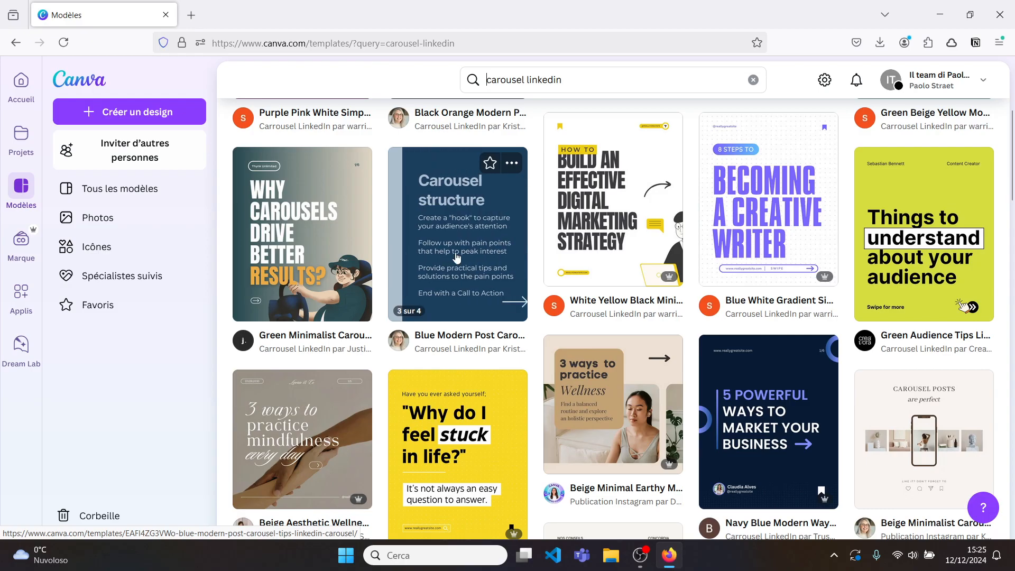
scroll(457, 258, "down", 4)
scroll(536, 286, "down", 3)
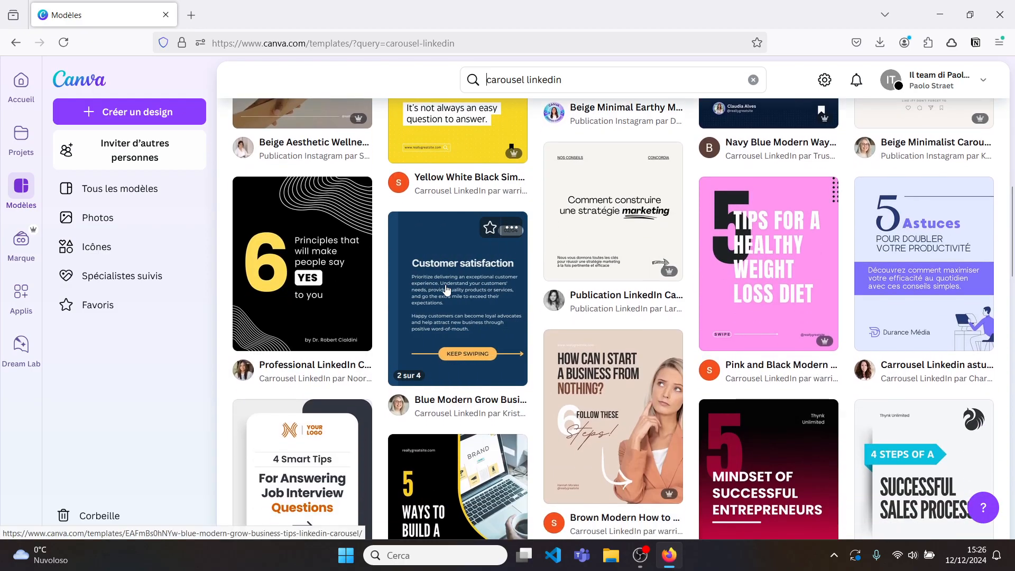
left_click(446, 290)
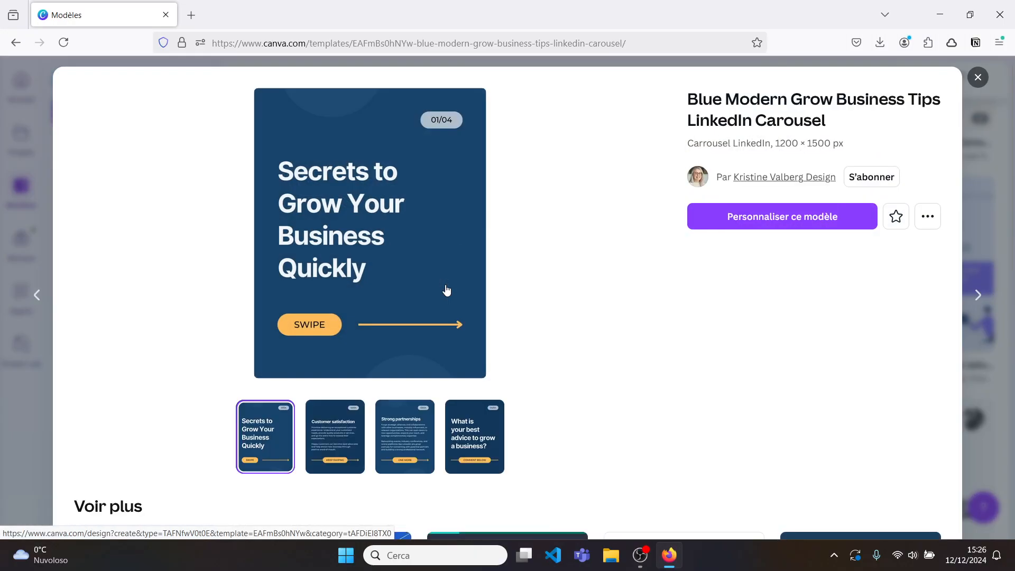
Step: Preview the template's four pages and the related suggestions, and open the Blue Modern Grow Business Tips template for customization
left_click(339, 445)
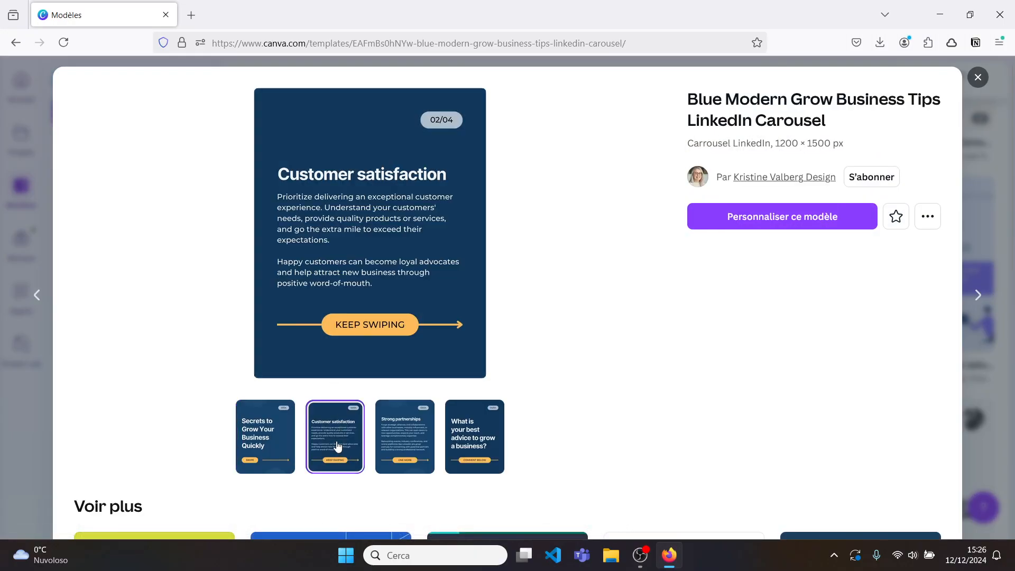
left_click(394, 444)
left_click(461, 441)
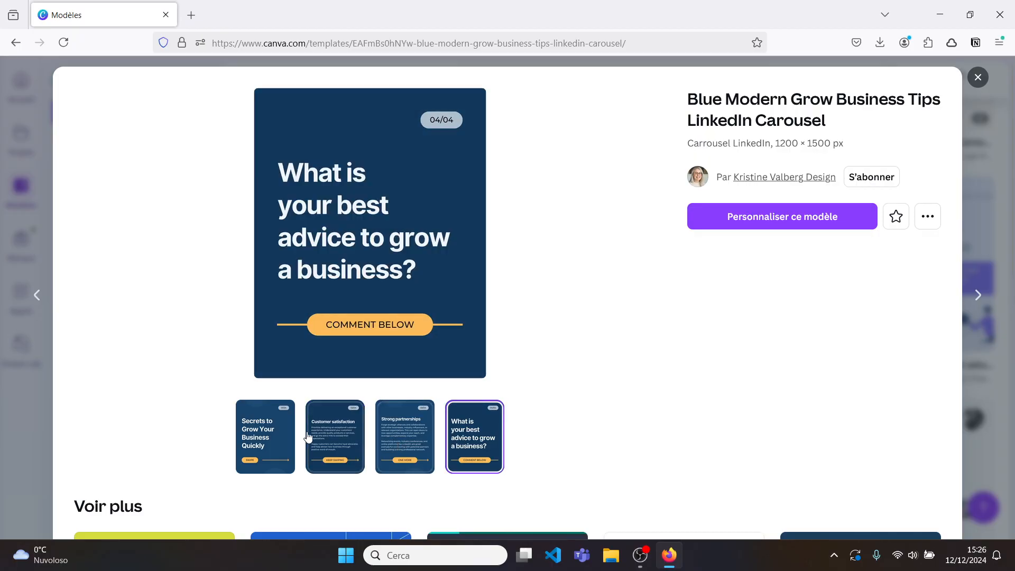
left_click(267, 435)
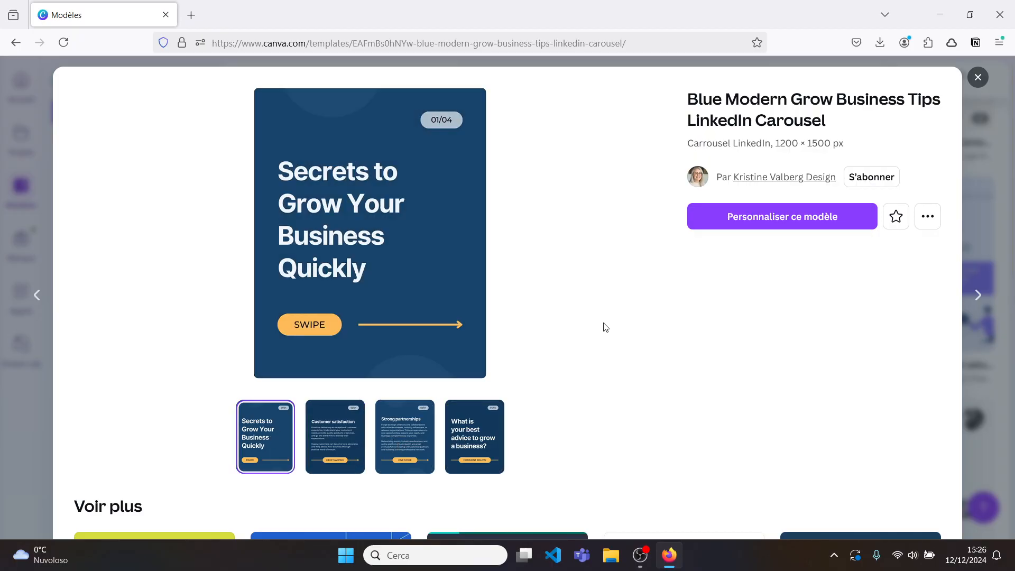
scroll(605, 327, "down", 8)
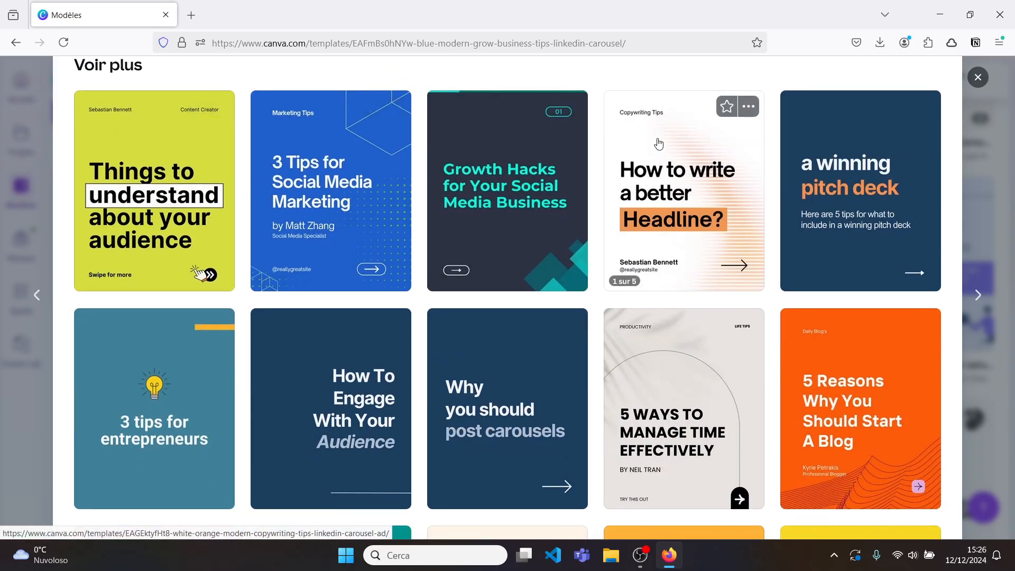
scroll(657, 141, "up", 8)
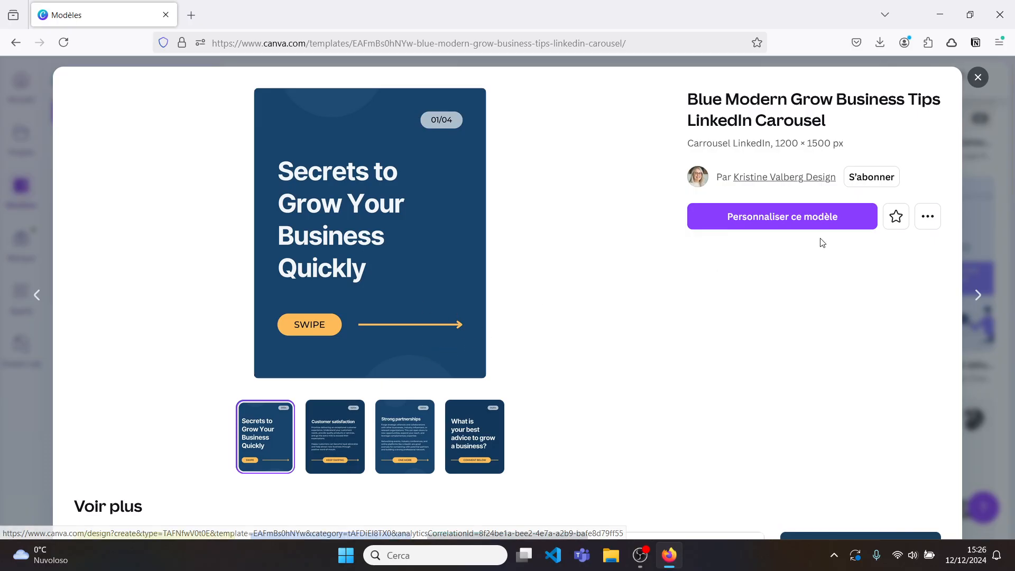
left_click(801, 220)
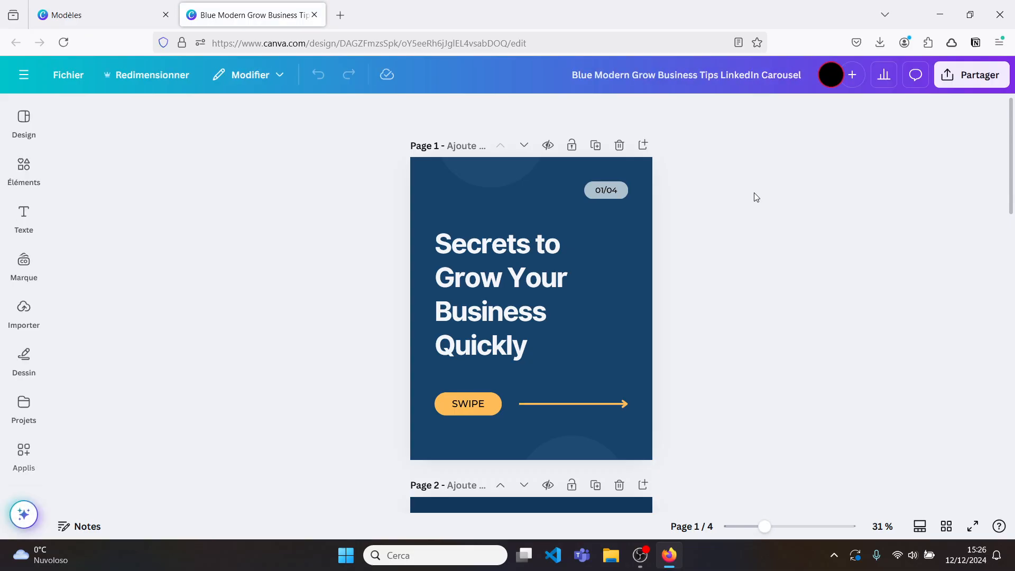
Step: Apply all 7 pages of the premium Gray Blue Modern Connect With Audience Tips LinkedIn Carousel template to the design
left_click(25, 126)
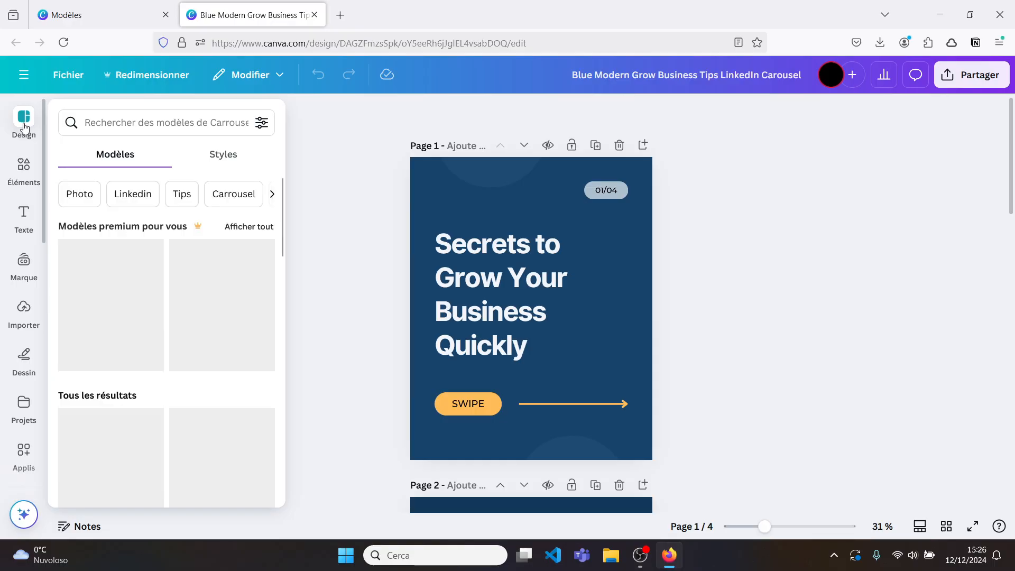
scroll(112, 325, "down", 4)
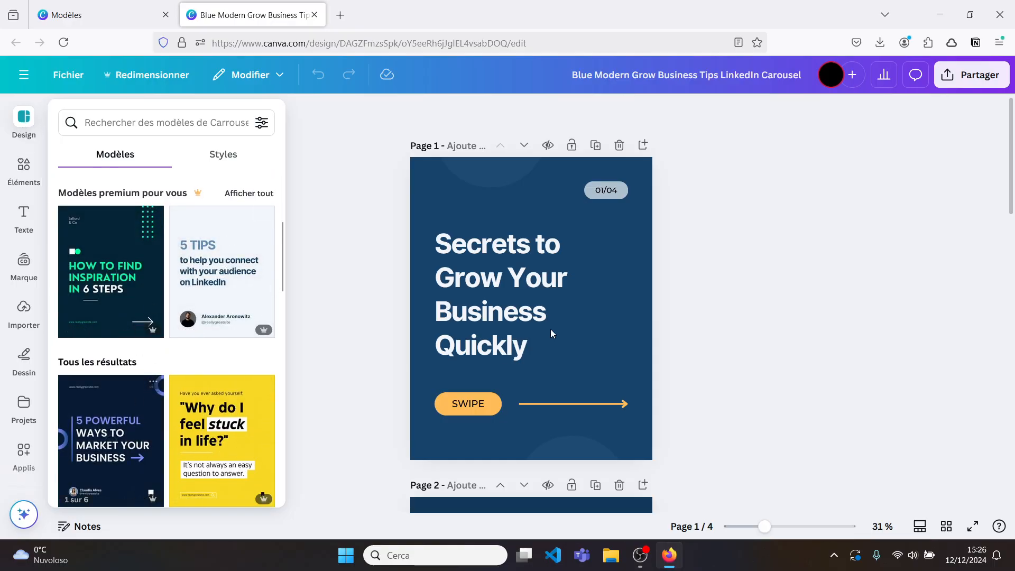
left_click(389, 288)
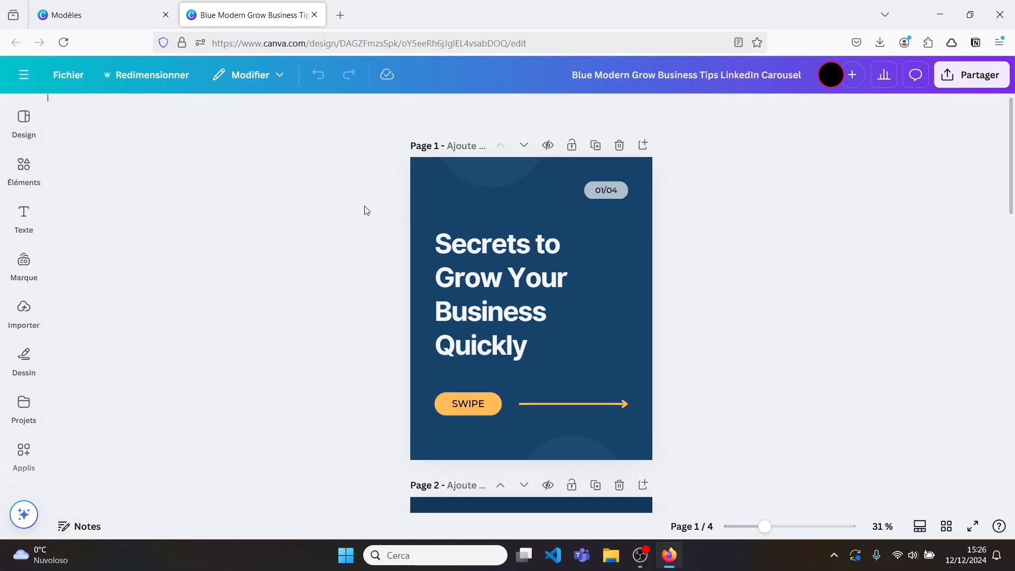
left_click(24, 117)
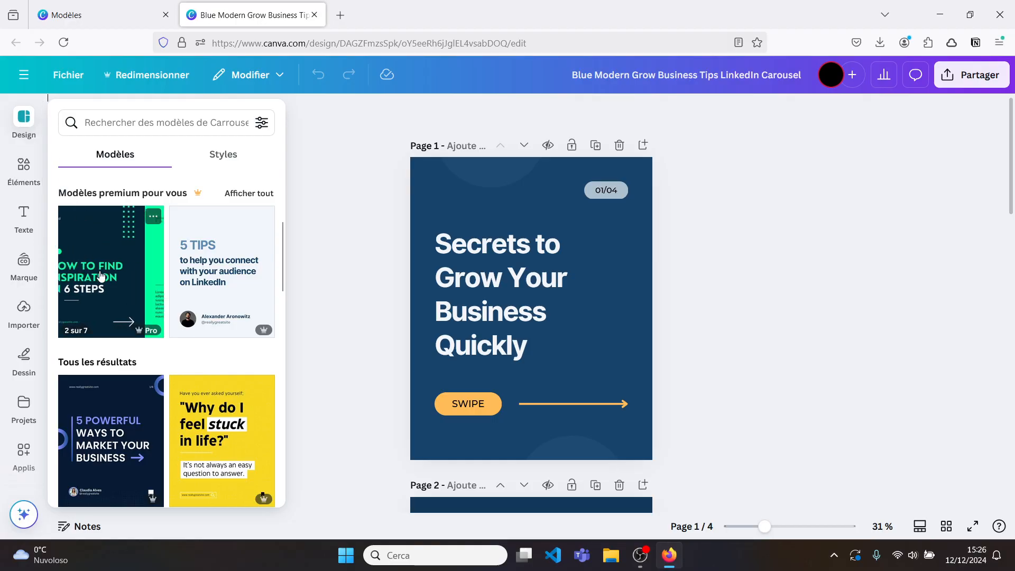
left_click(220, 266)
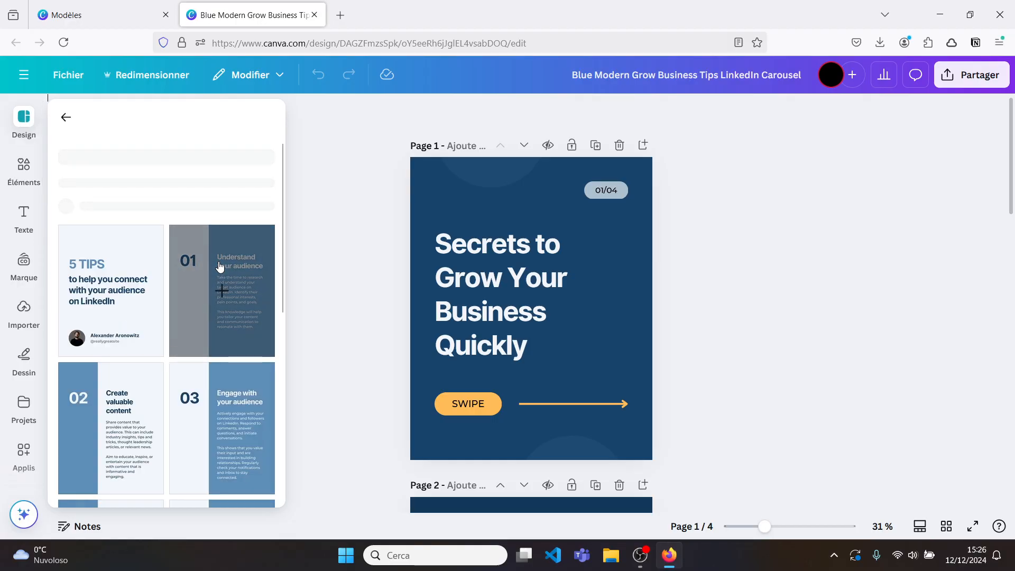
left_click(189, 279)
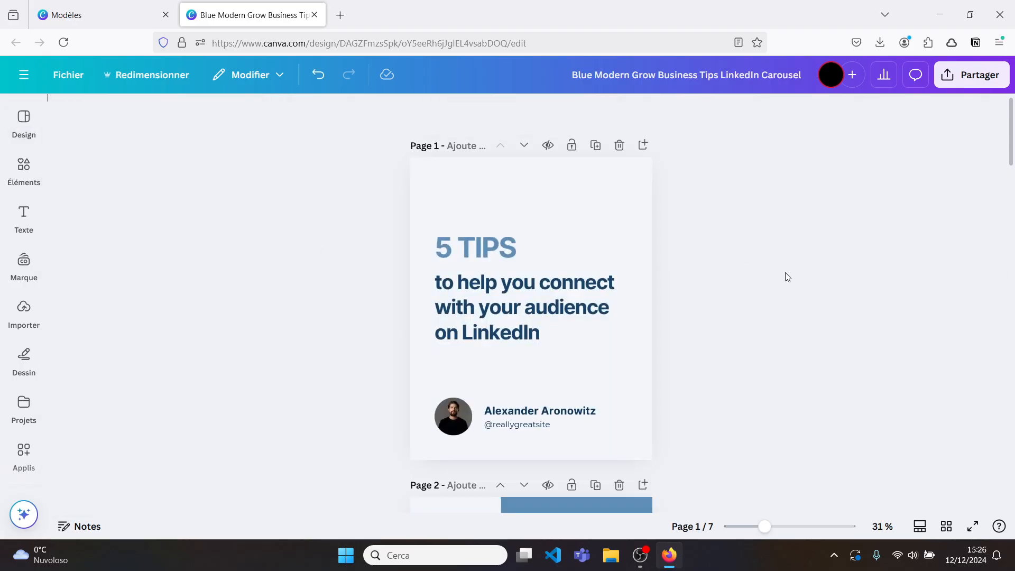
Step: Look through all the pages of the newly applied carousel and return to the first one
scroll(735, 343, "down", 3)
scroll(735, 343, "down", 15)
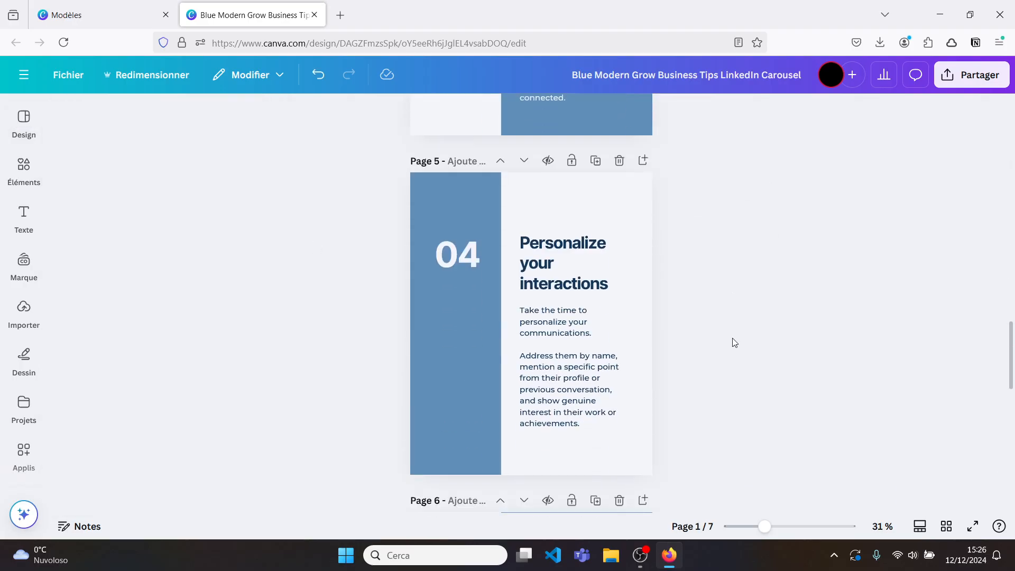
scroll(734, 343, "down", 5)
scroll(734, 342, "up", 12)
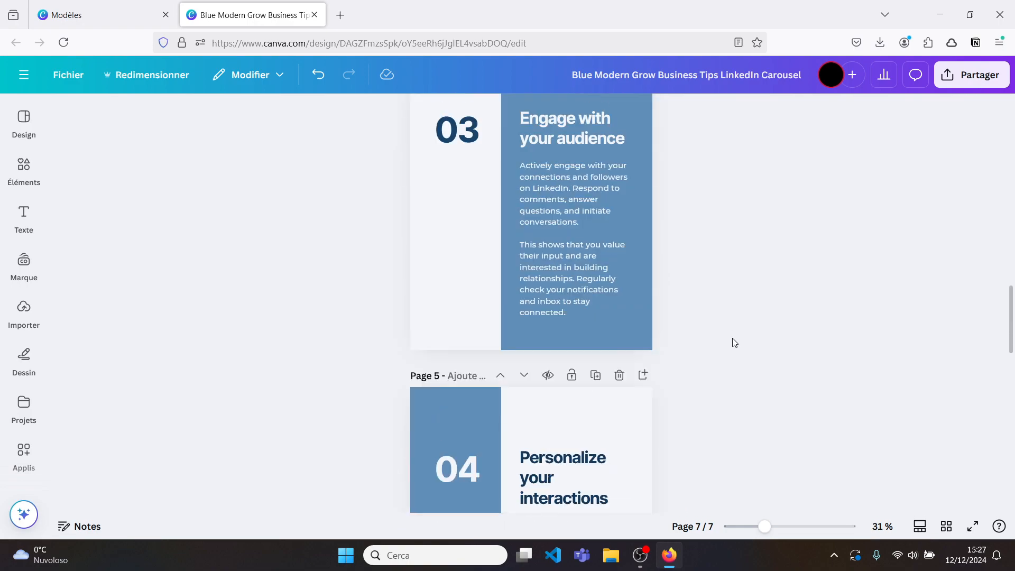
scroll(734, 342, "up", 8)
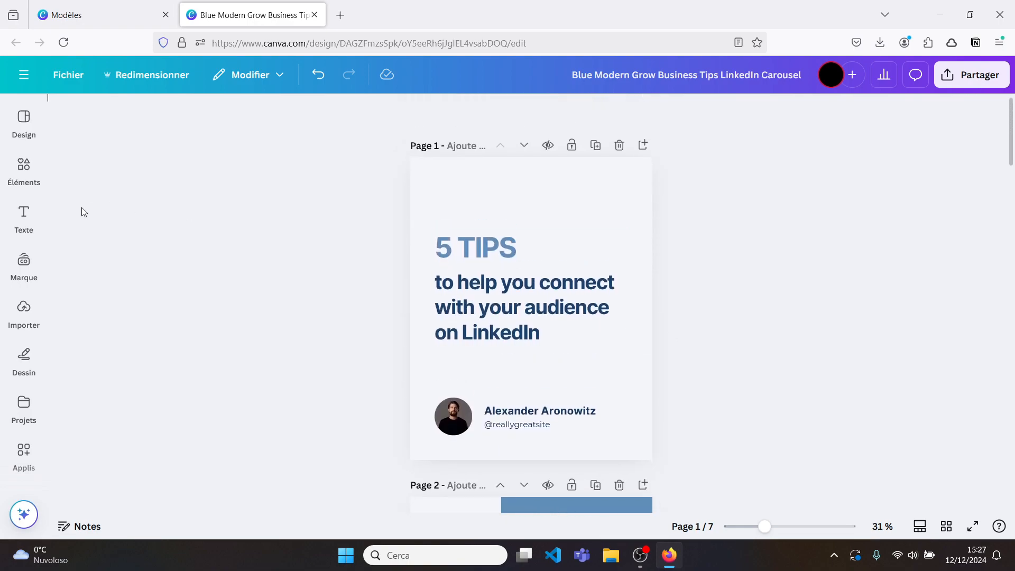
Step: Leave the applied template's details and examine the element library's categories, from shapes and illustrations through to mockups and collections
left_click(16, 125)
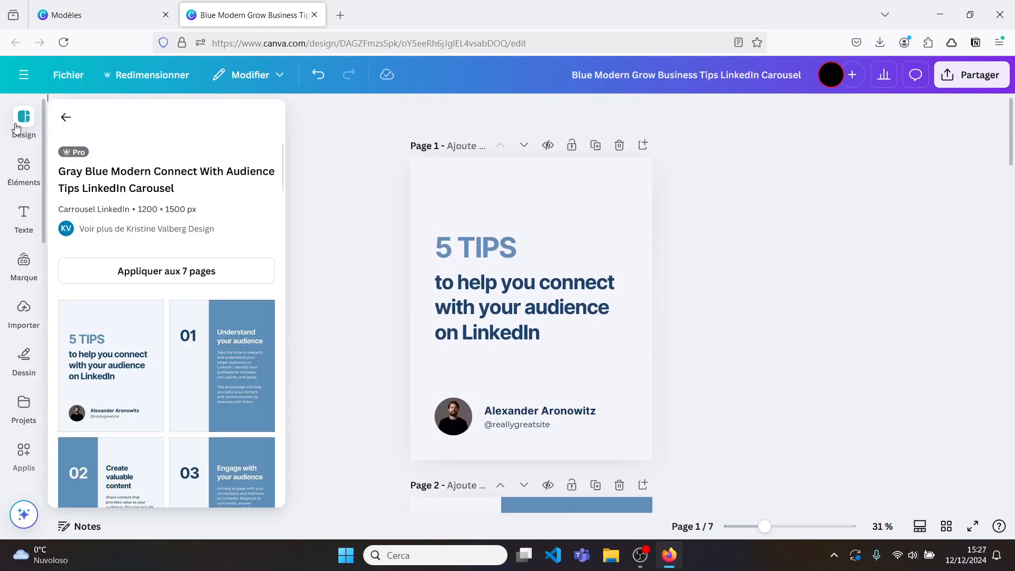
left_click(66, 117)
left_click(24, 167)
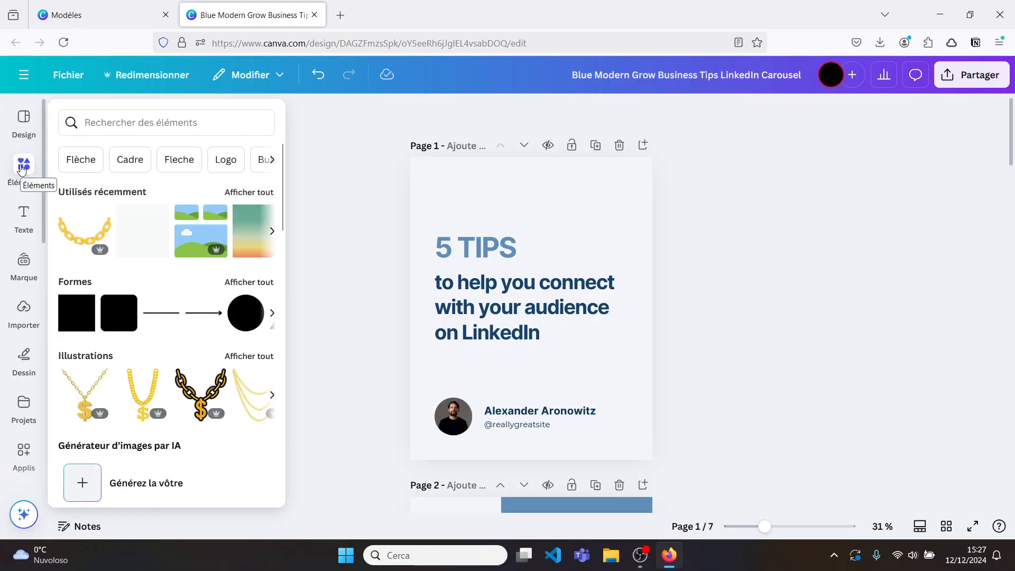
scroll(131, 321, "down", 5)
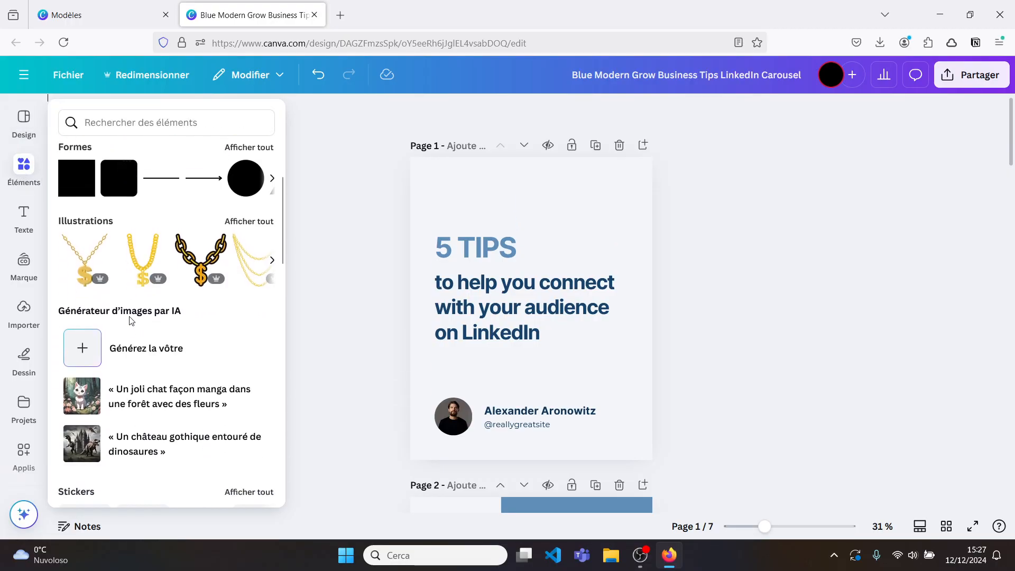
scroll(131, 321, "down", 3)
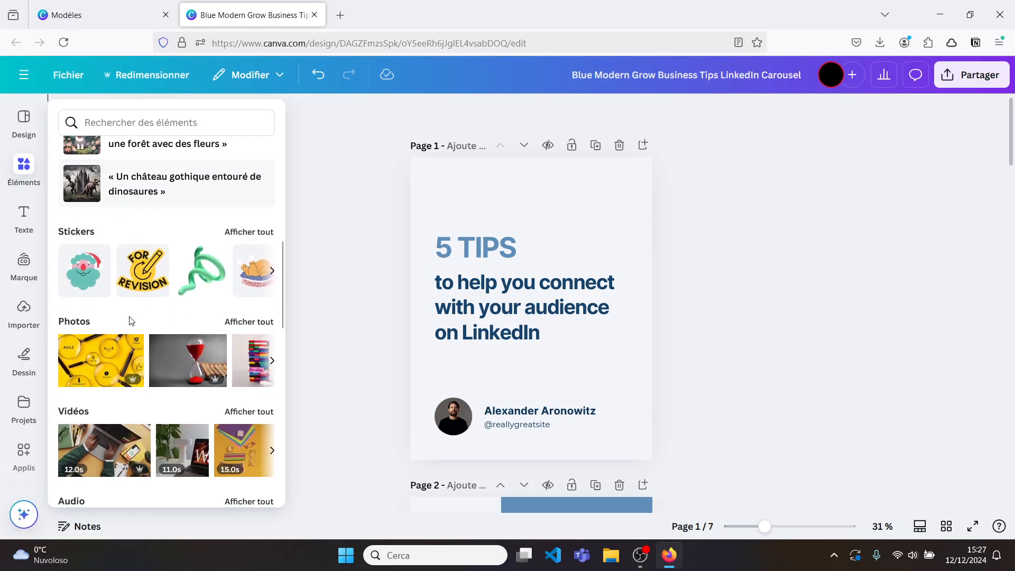
scroll(134, 376, "down", 4)
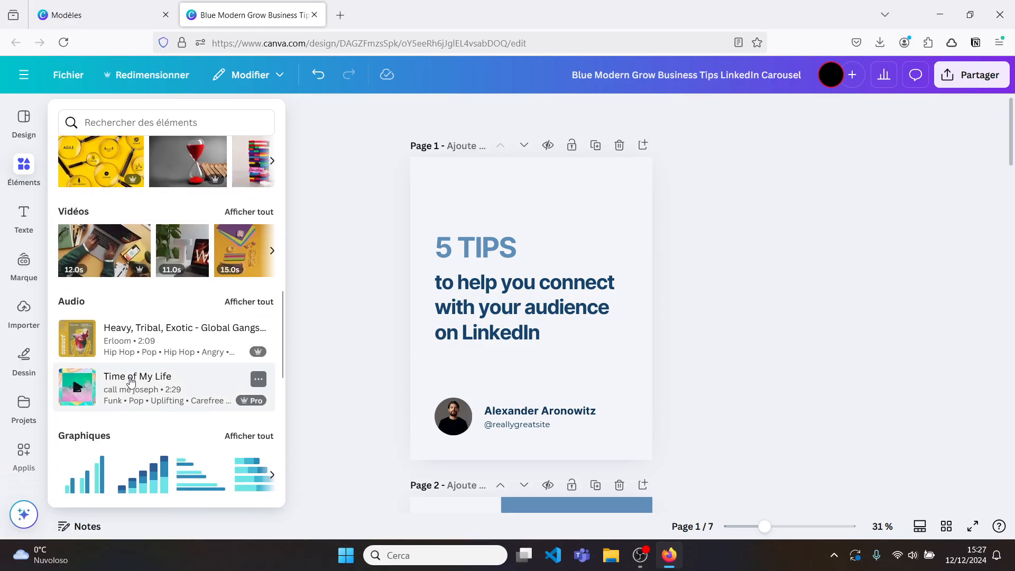
scroll(124, 449, "down", 3)
scroll(125, 450, "down", 3)
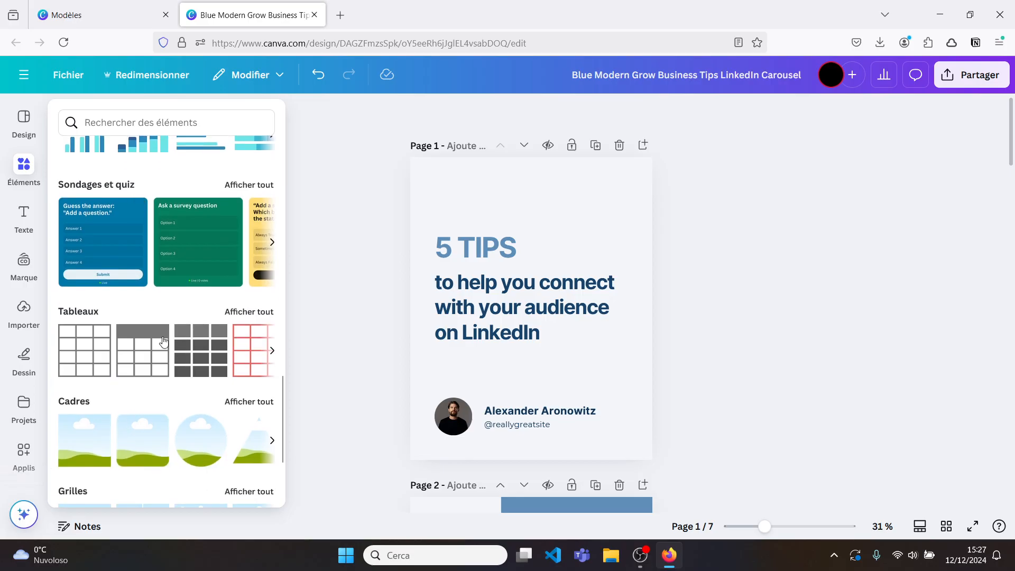
scroll(177, 397, "down", 5)
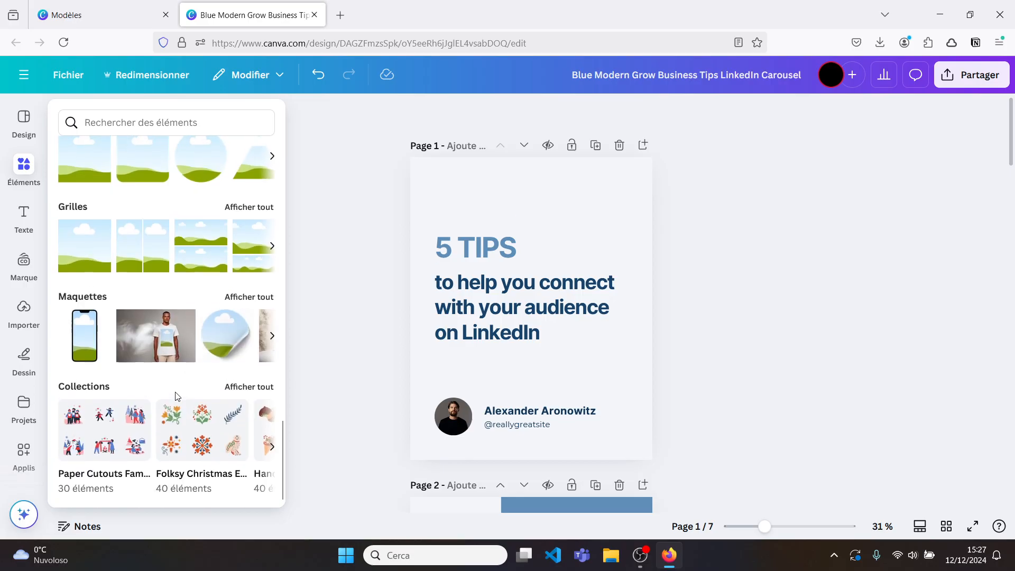
scroll(177, 397, "up", 10)
scroll(177, 397, "up", 5)
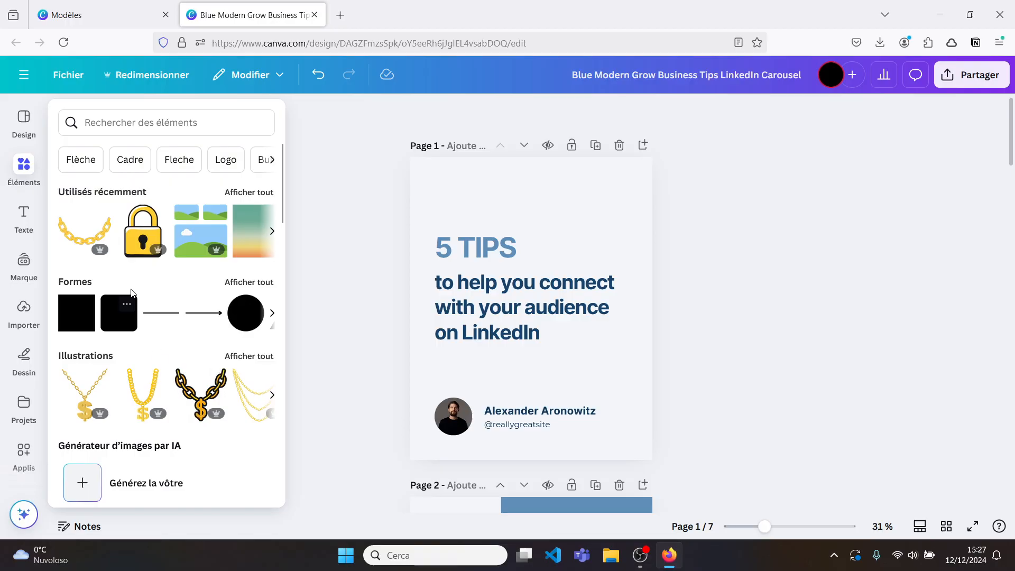
Step: Examine the text, upload, project and app libraries, including the popular and AI apps, and return to the design
left_click(25, 215)
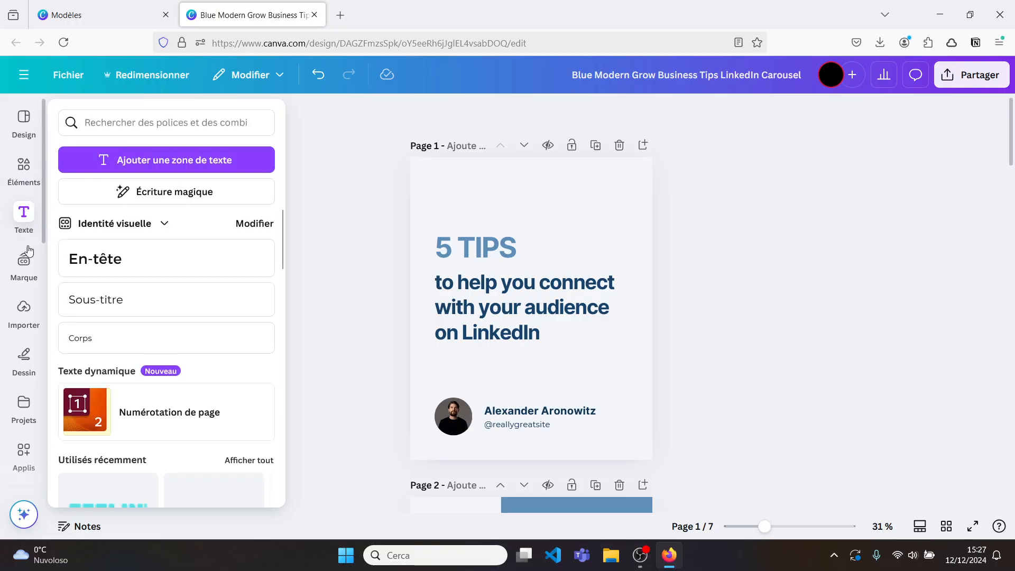
left_click(23, 311)
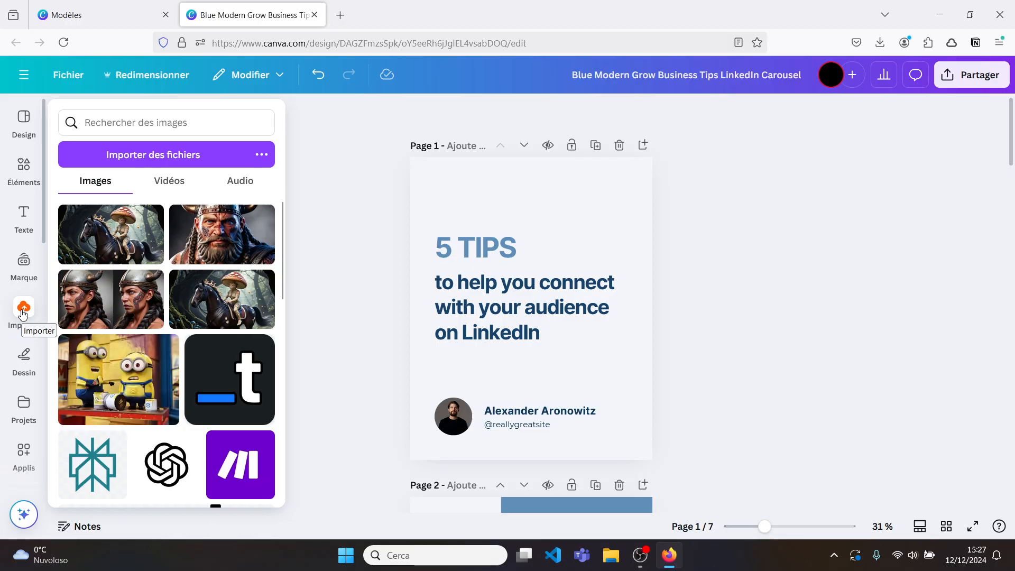
left_click(24, 406)
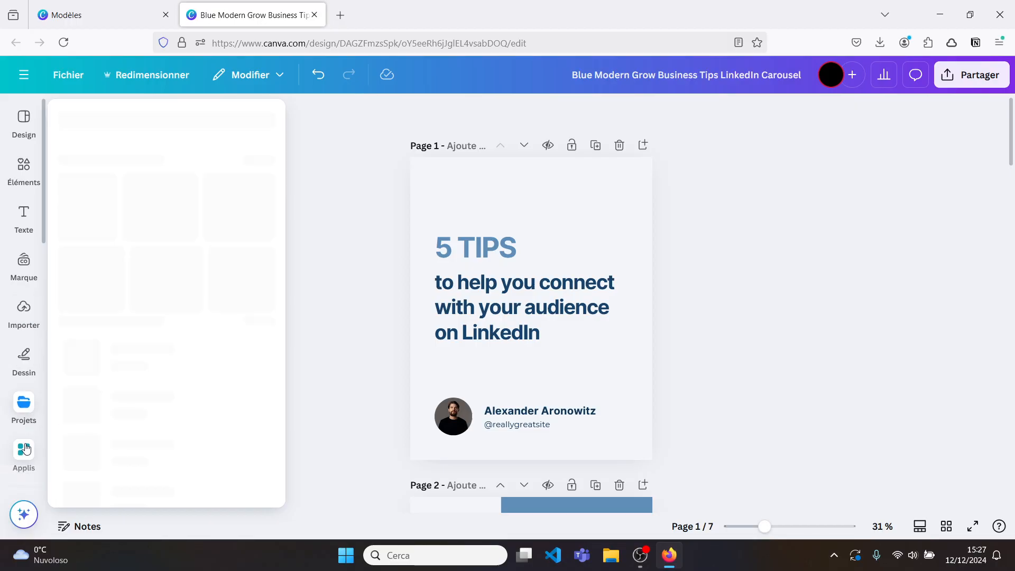
left_click(21, 458)
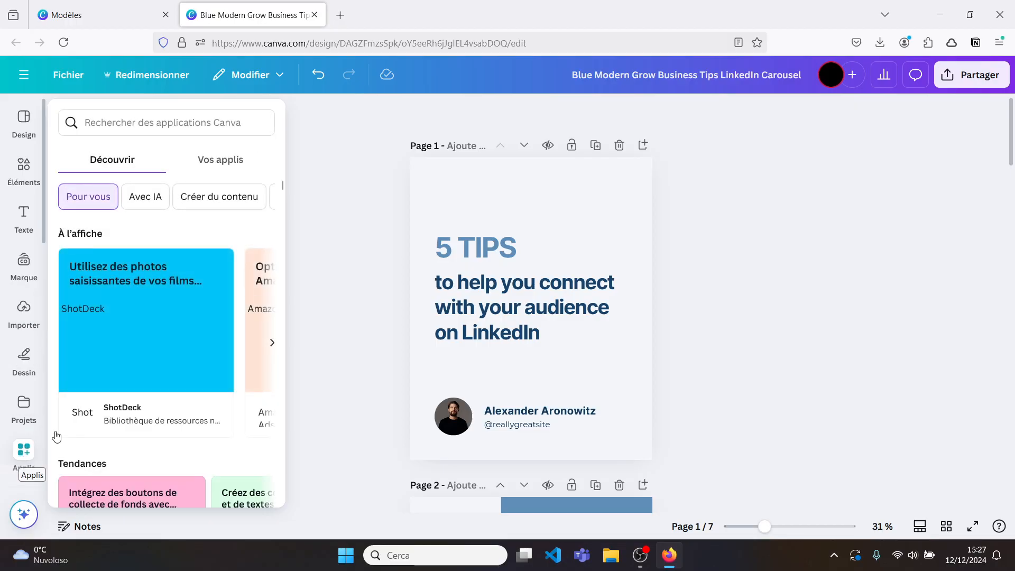
scroll(121, 407, "down", 5)
scroll(122, 407, "down", 12)
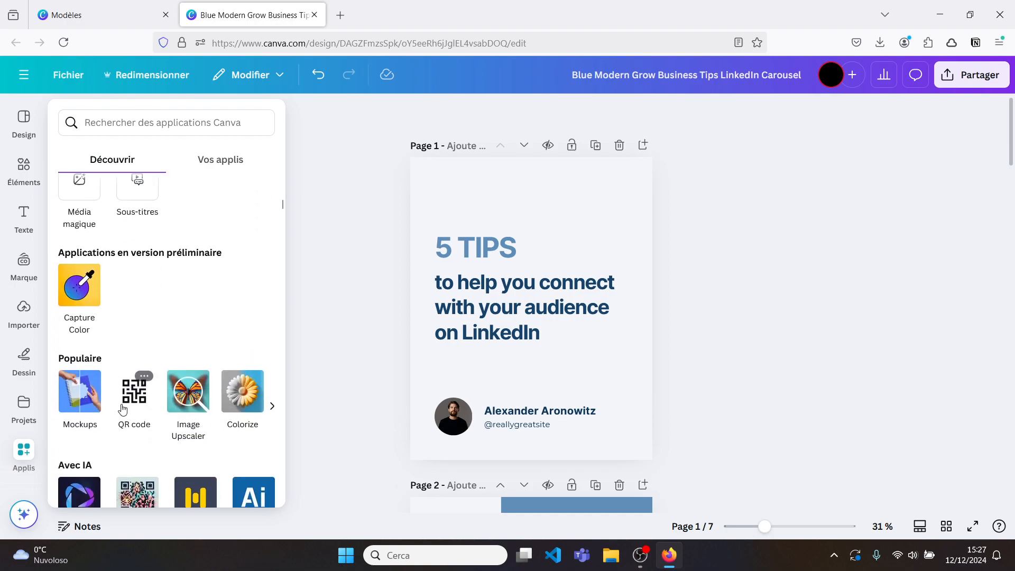
left_click(683, 319)
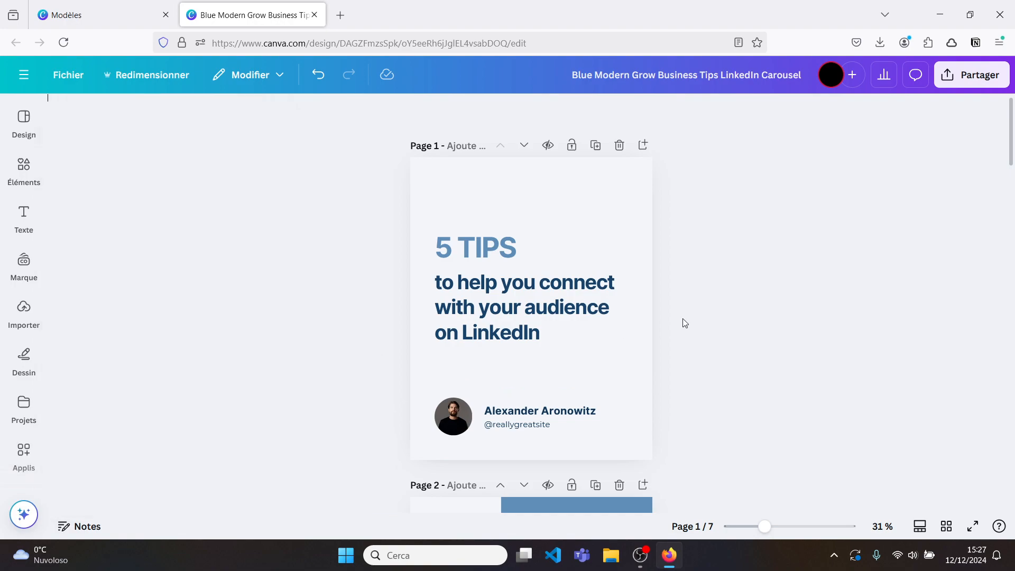
Step: Examine the editing options for the cover's "5 TIPS" heading, its profile photo and the page background
left_click(510, 251)
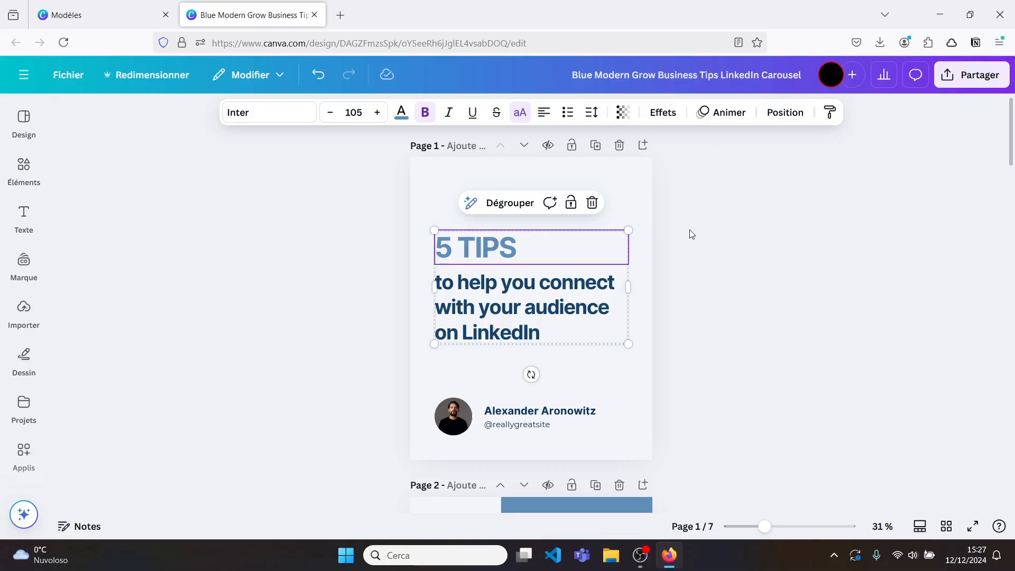
left_click(691, 234)
left_click(455, 422)
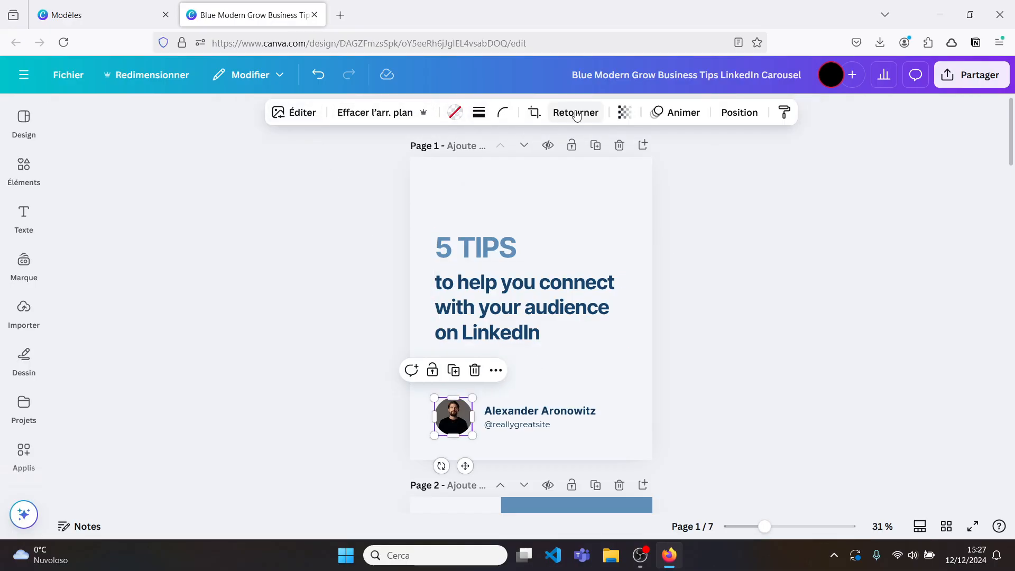
left_click(585, 178)
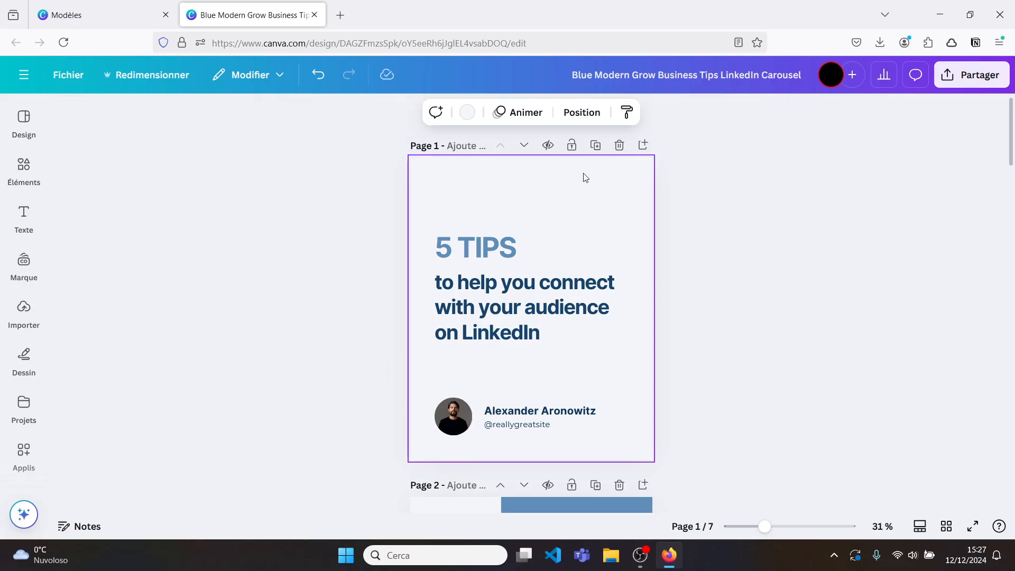
left_click(785, 242)
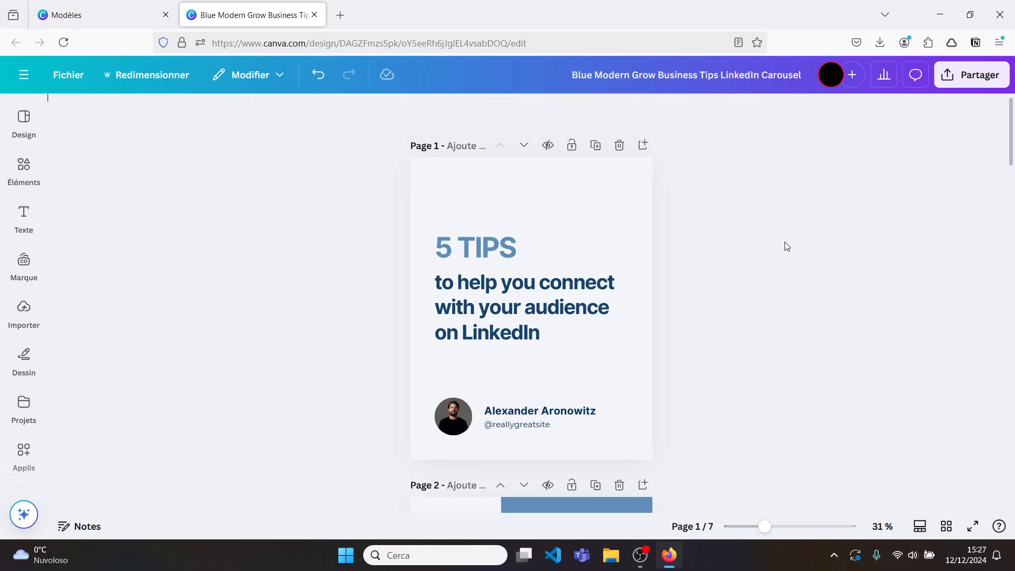
Step: Try moving the cover's title group slightly up and to the right, and undo the move
left_click_drag(549, 263, 581, 259)
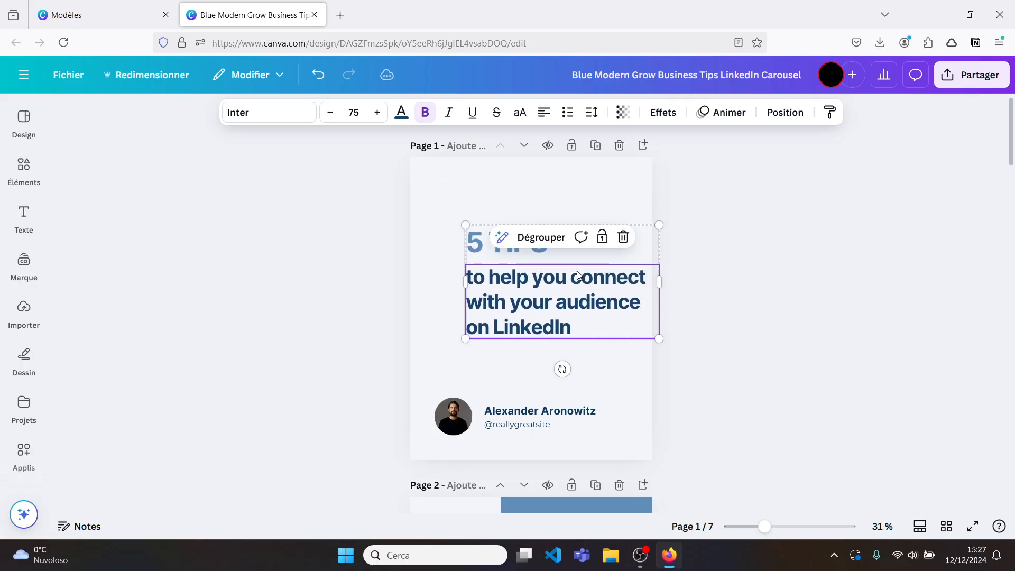
left_click(318, 78)
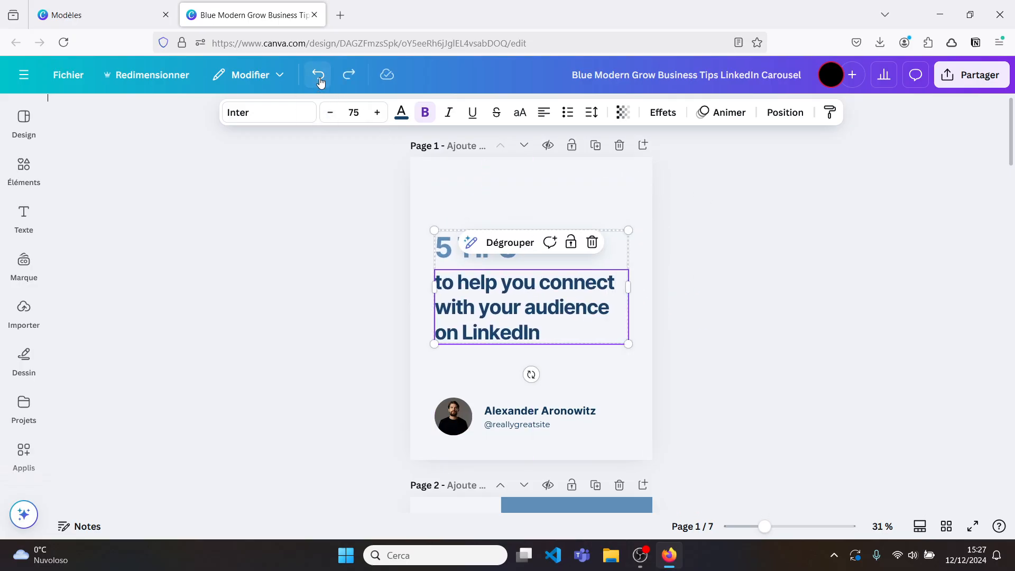
left_click(682, 204)
Step: Switch the design from scroll view to thumbnail view and look through pages 2 to 7
scroll(682, 200, "down", 5)
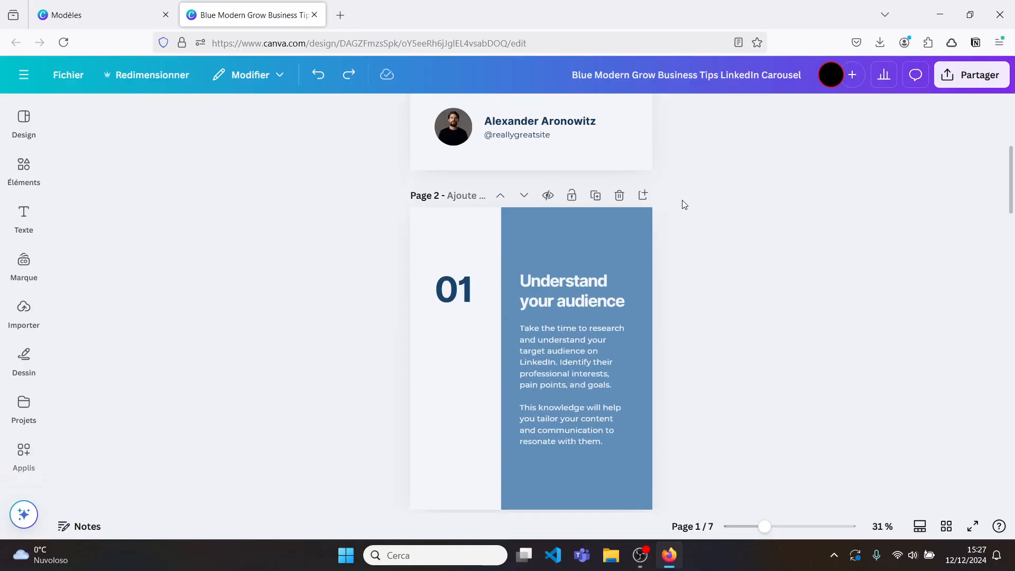
scroll(682, 204, "up", 5)
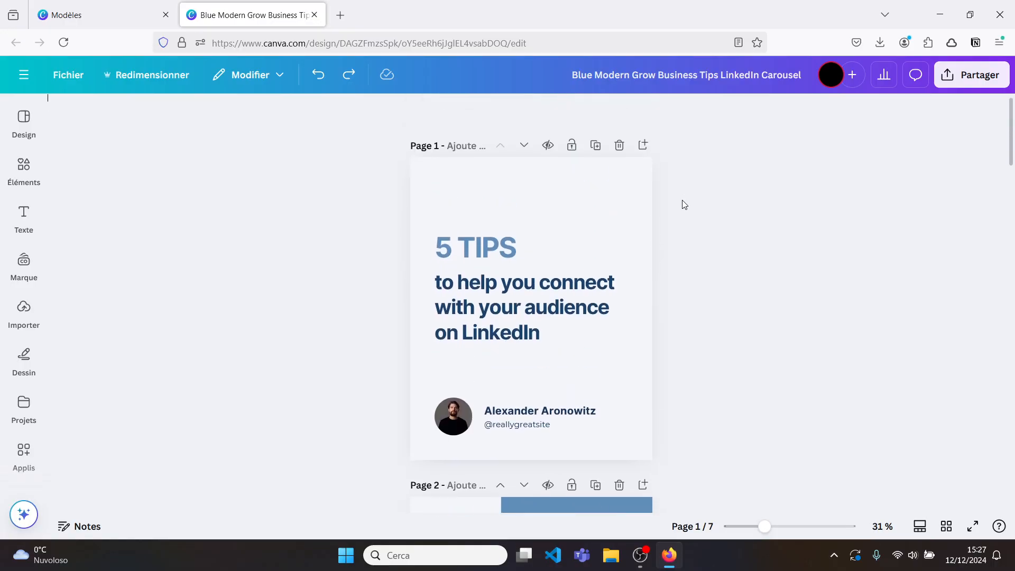
left_click(919, 526)
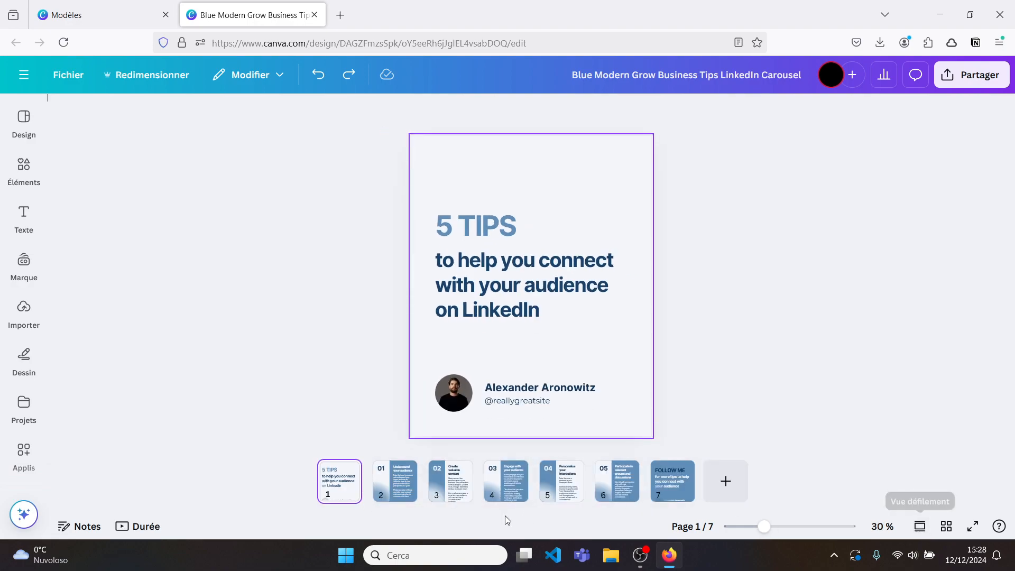
left_click(406, 493)
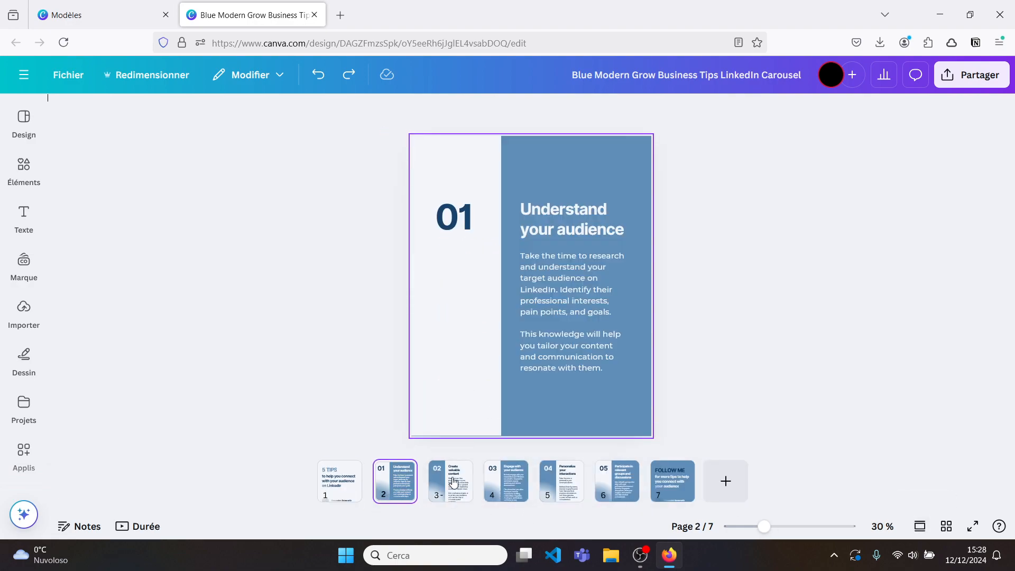
left_click(453, 482)
left_click(505, 481)
left_click(561, 484)
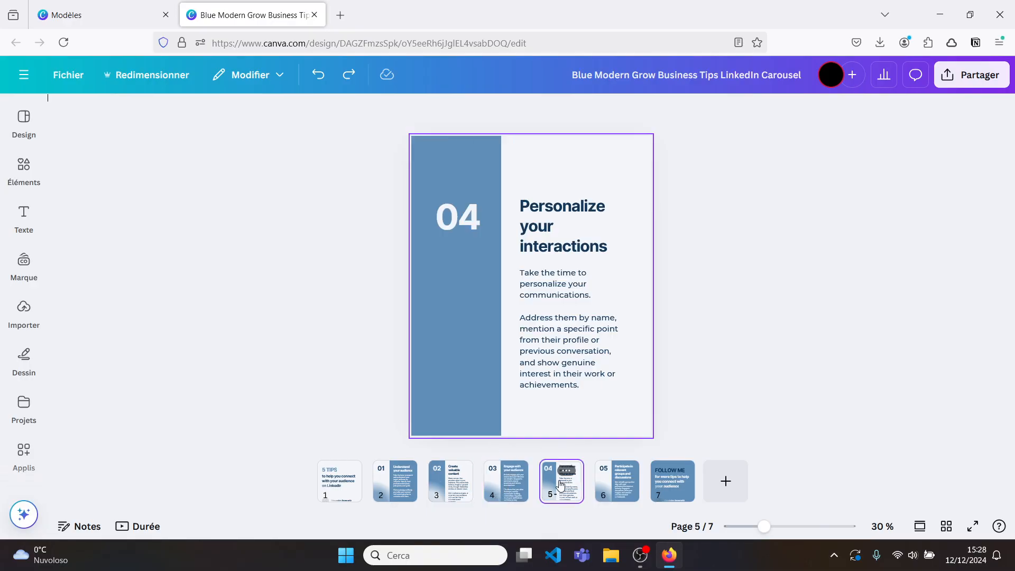
left_click(609, 481)
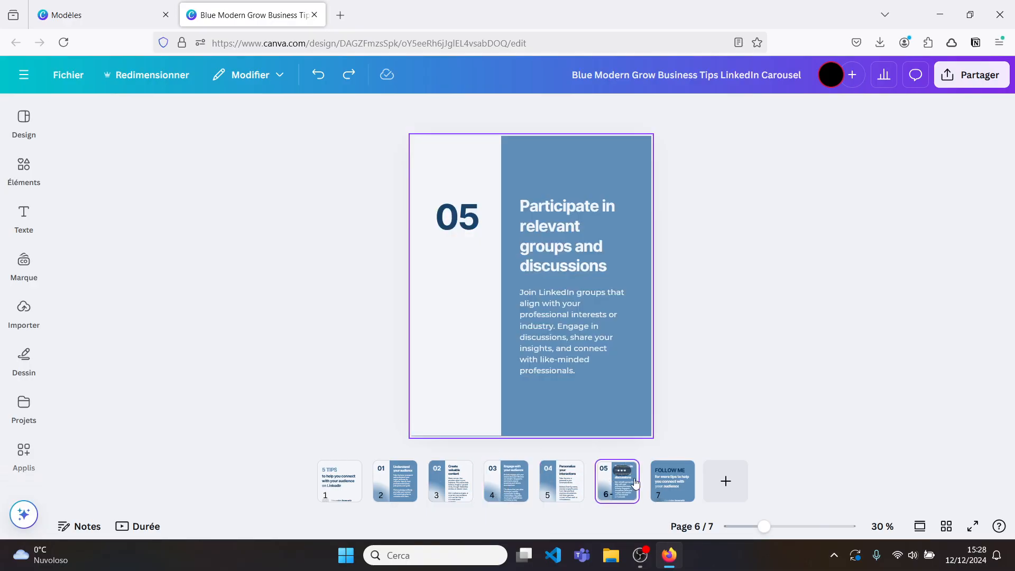
left_click(677, 471)
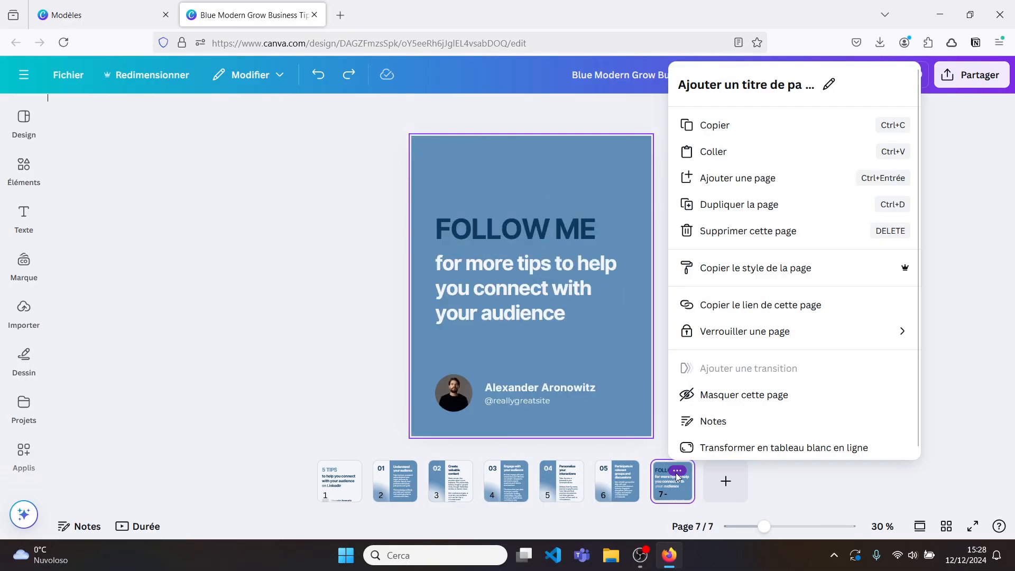
Step: Ungroup the "Understand your audience" heading and its body text on page 2
left_click(409, 497)
left_click(410, 497)
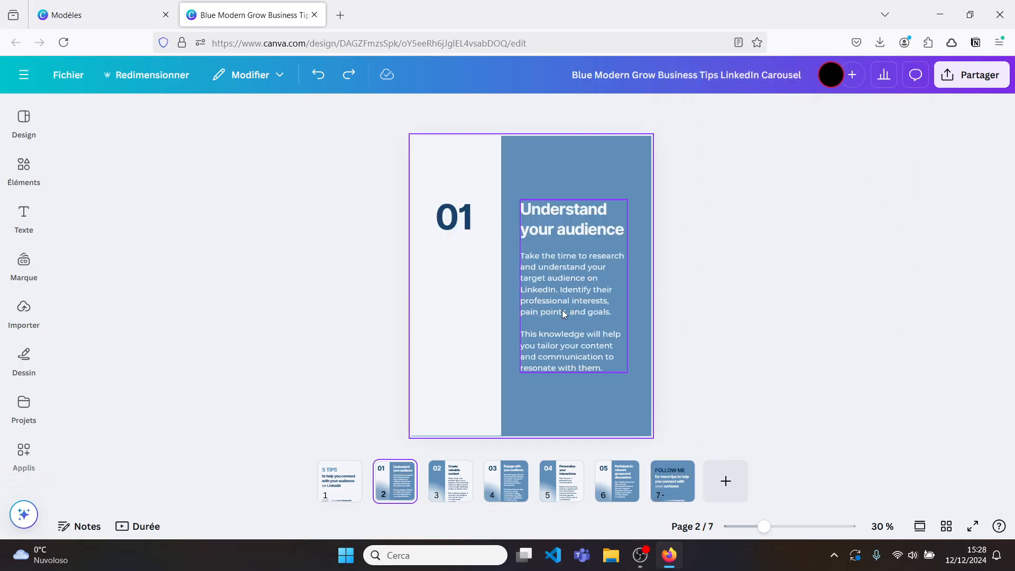
left_click(559, 277)
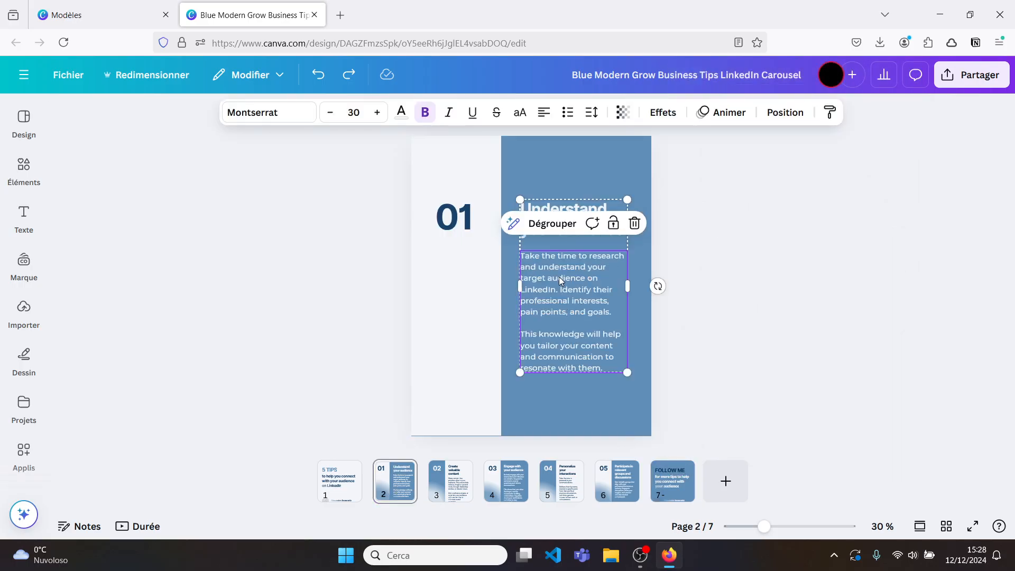
left_click(553, 225)
left_click(689, 239)
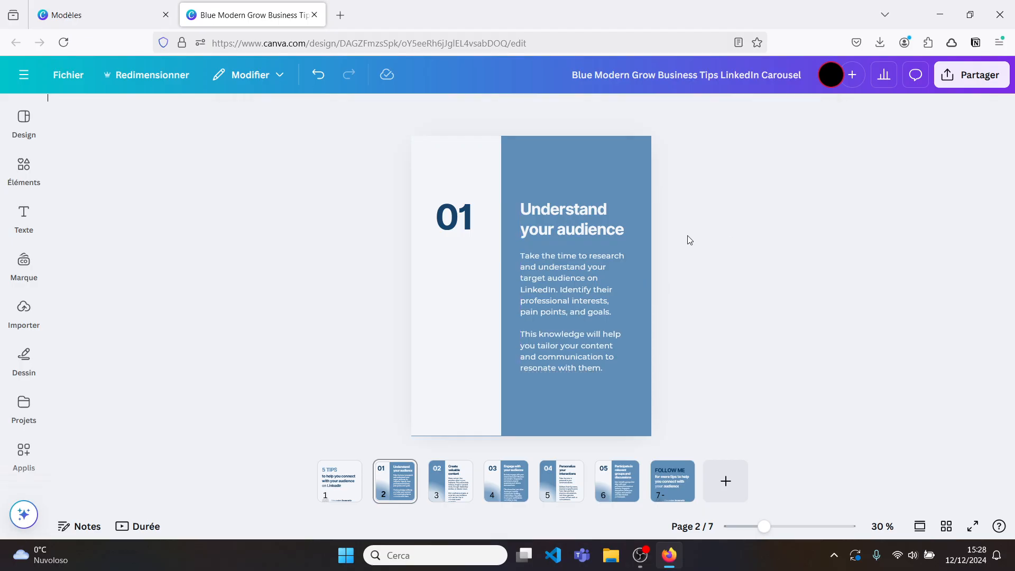
Step: Examine the Magic Write options available for the body text on page 2, without applying any
left_click(583, 270)
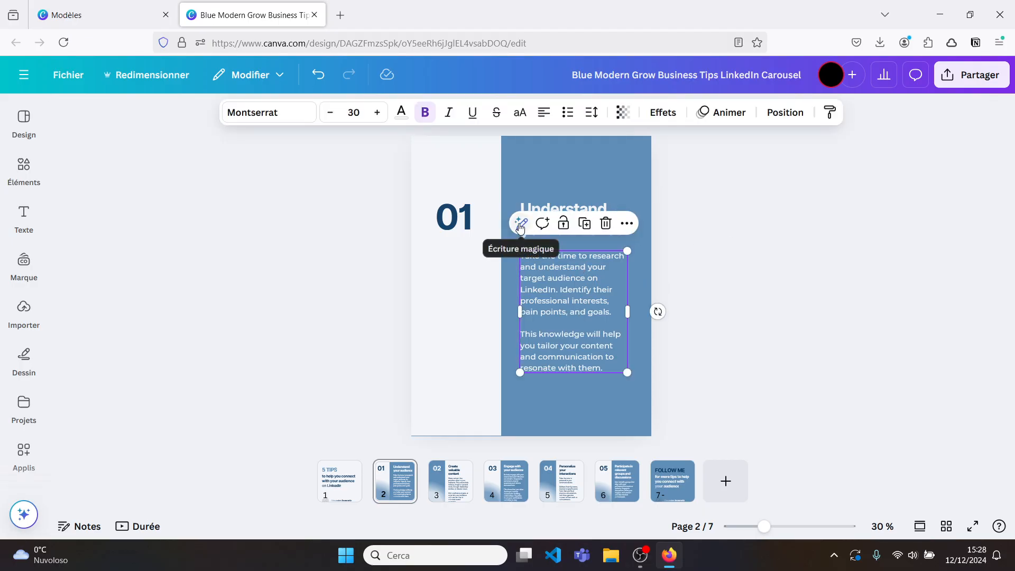
left_click(521, 225)
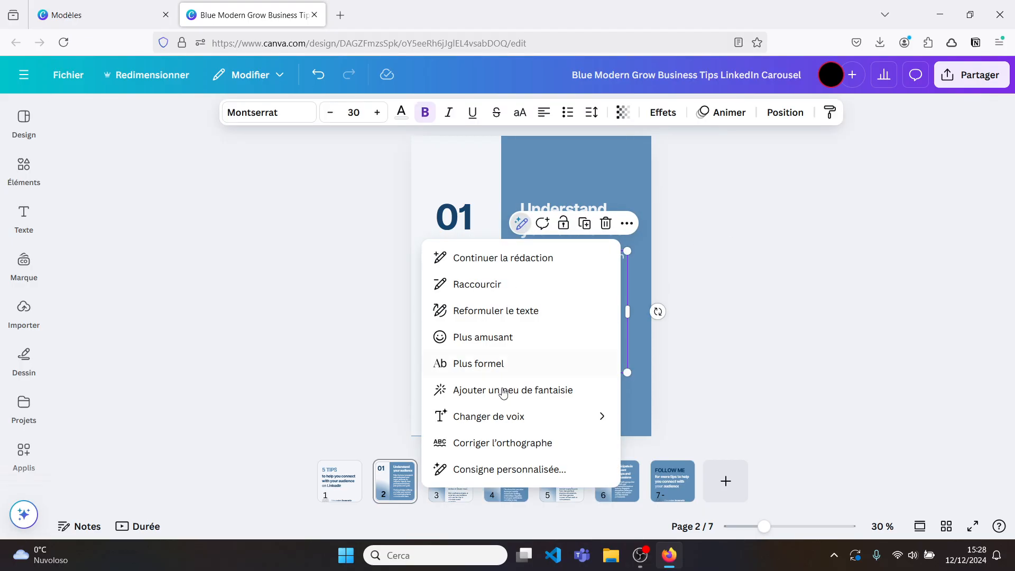
left_click(766, 281)
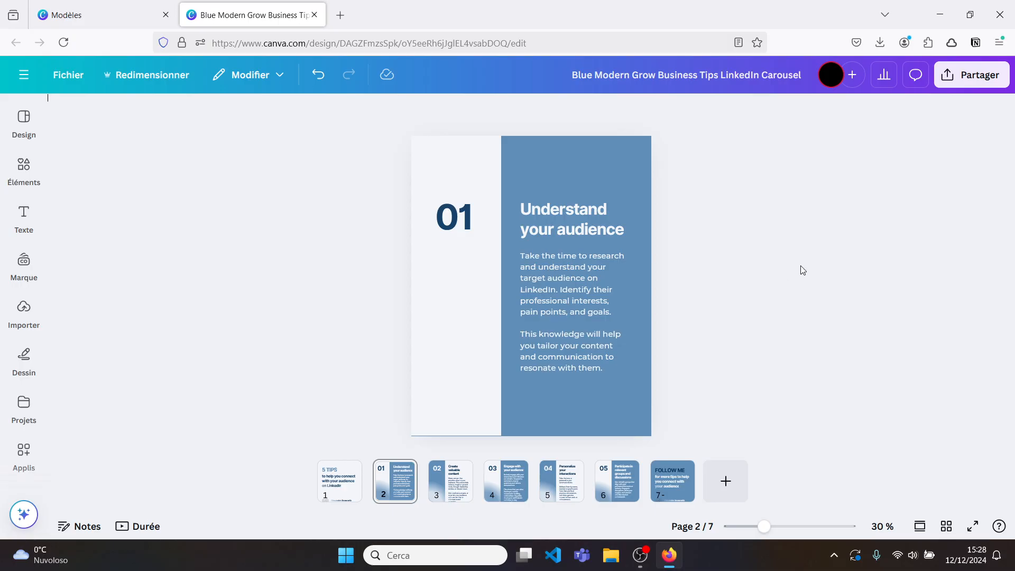
Step: Download all 7 pages of the carousel as a PDF Standard file
left_click(987, 77)
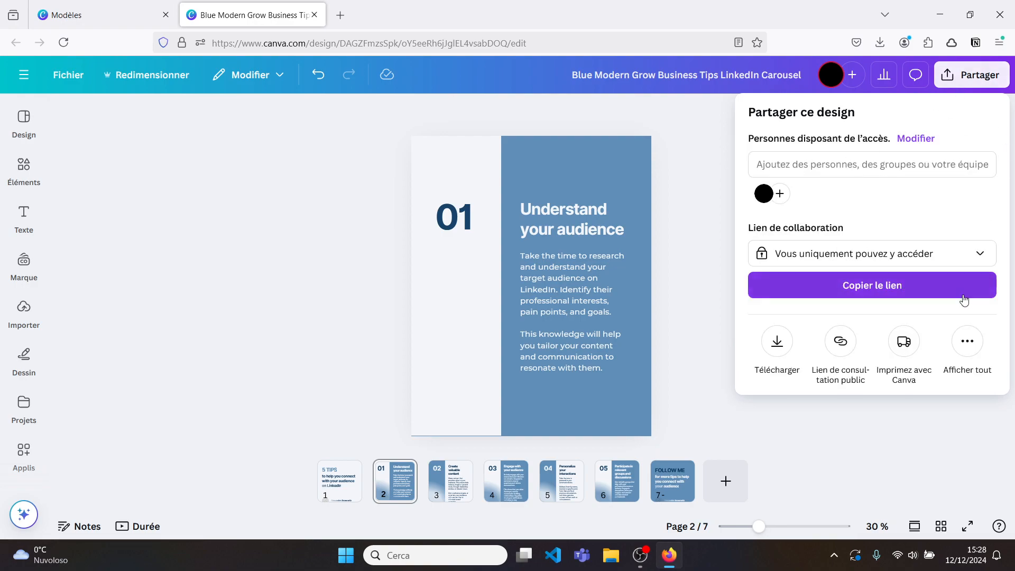
left_click(965, 352)
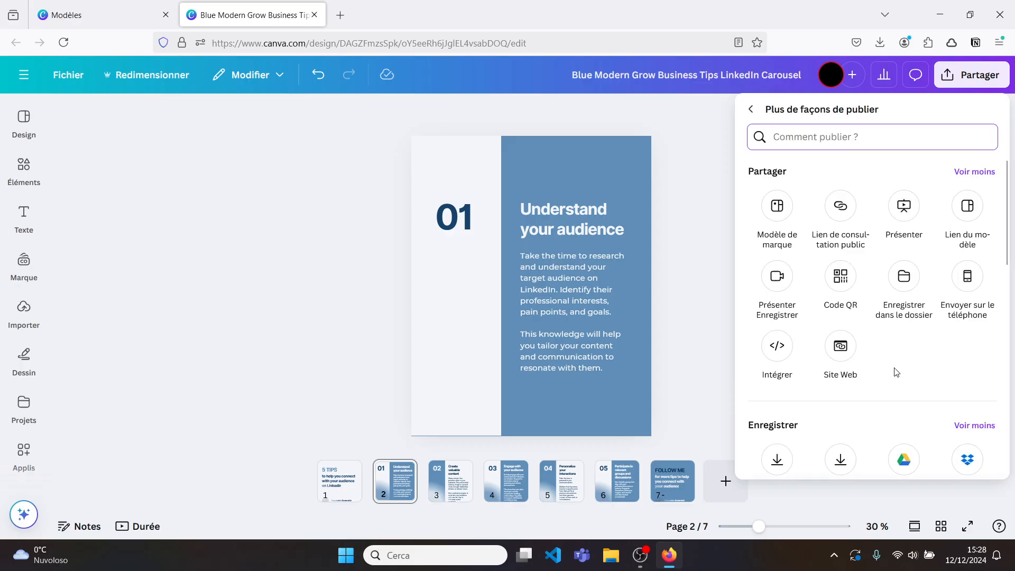
scroll(897, 372, "down", 5)
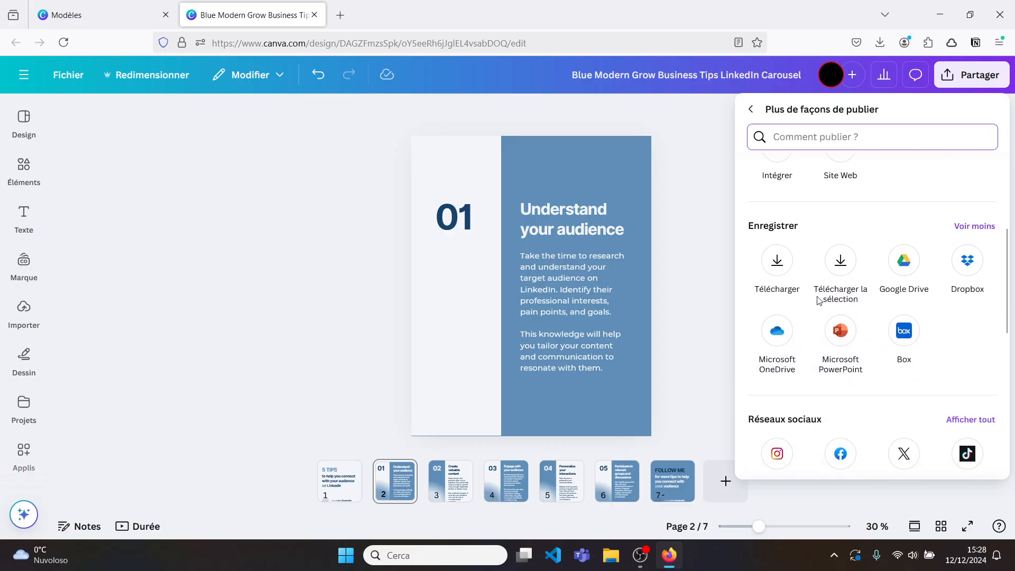
left_click(777, 261)
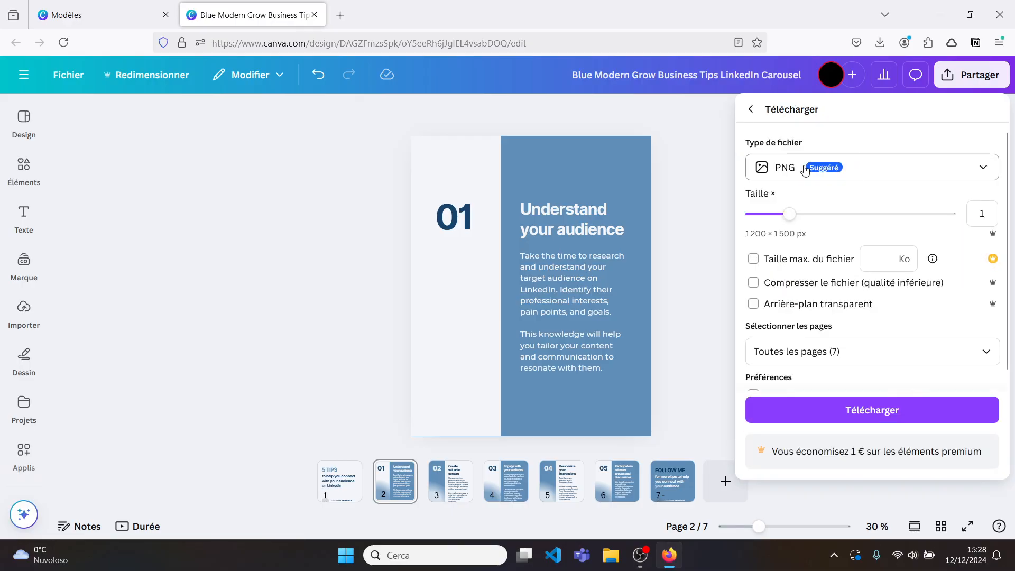
left_click(819, 172)
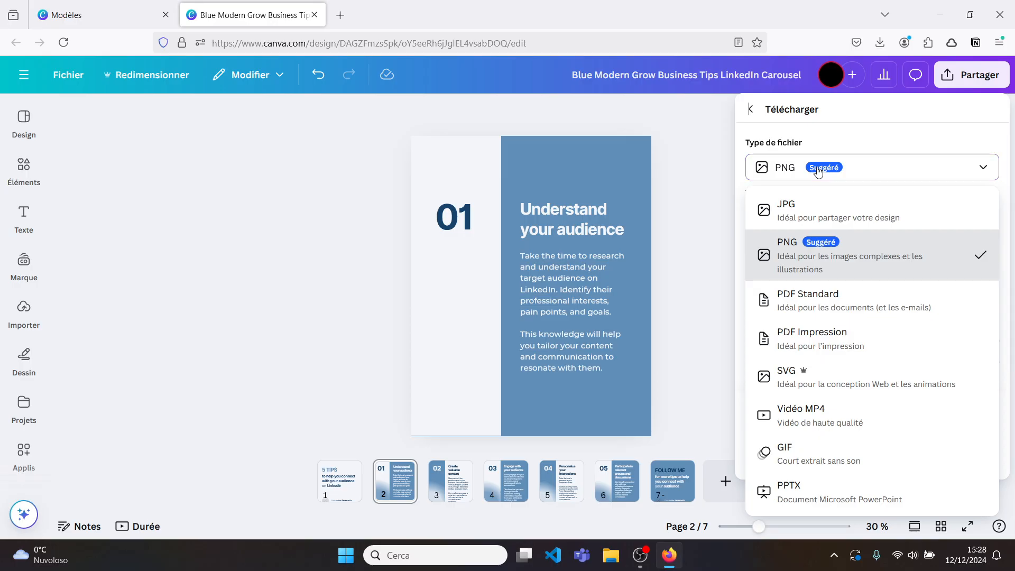
left_click(805, 300)
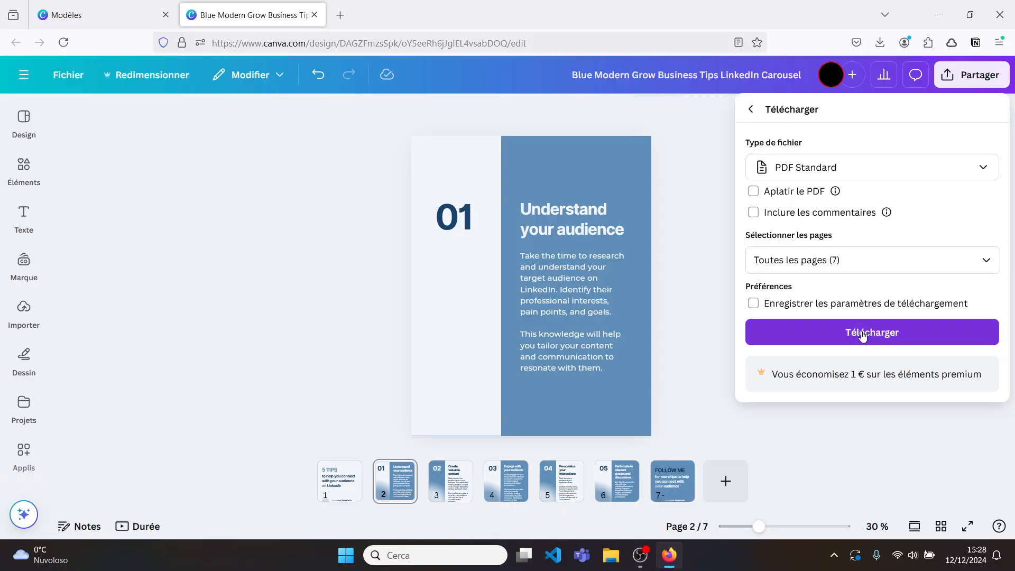
left_click(863, 334)
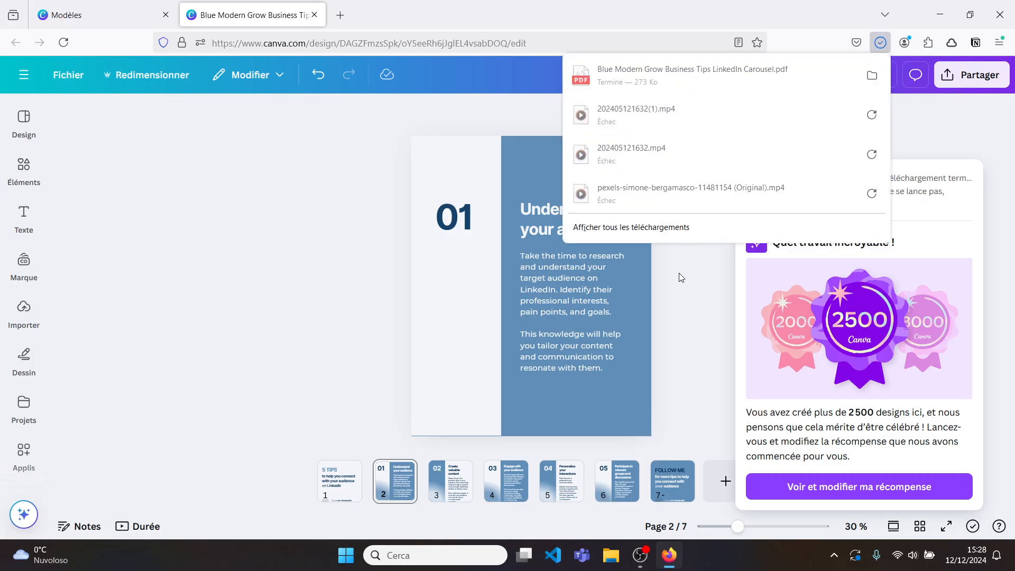
left_click(679, 272)
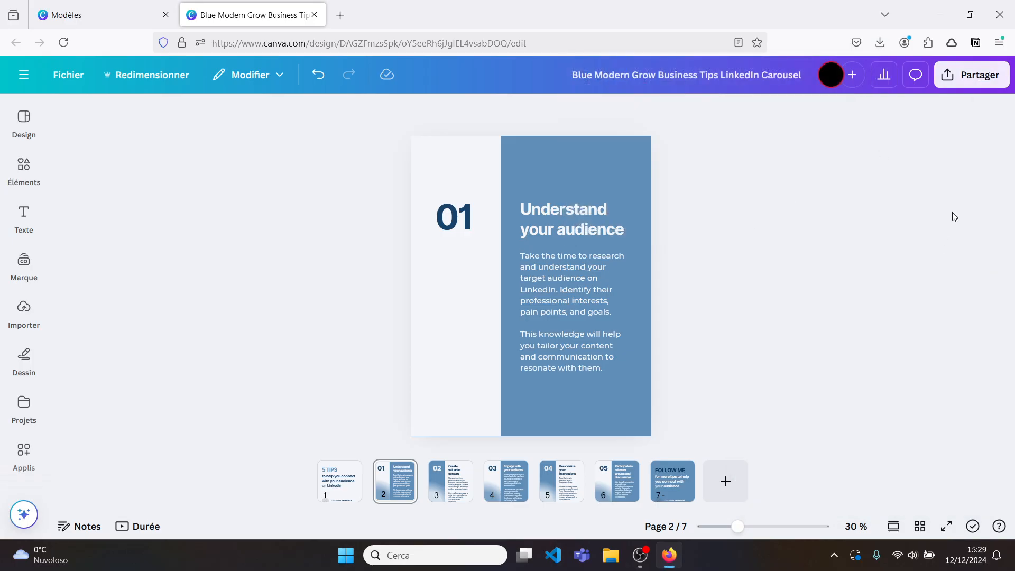
Step: Review the download settings with PDF Standard as the file type and all pages included, without downloading the carousel
left_click(971, 77)
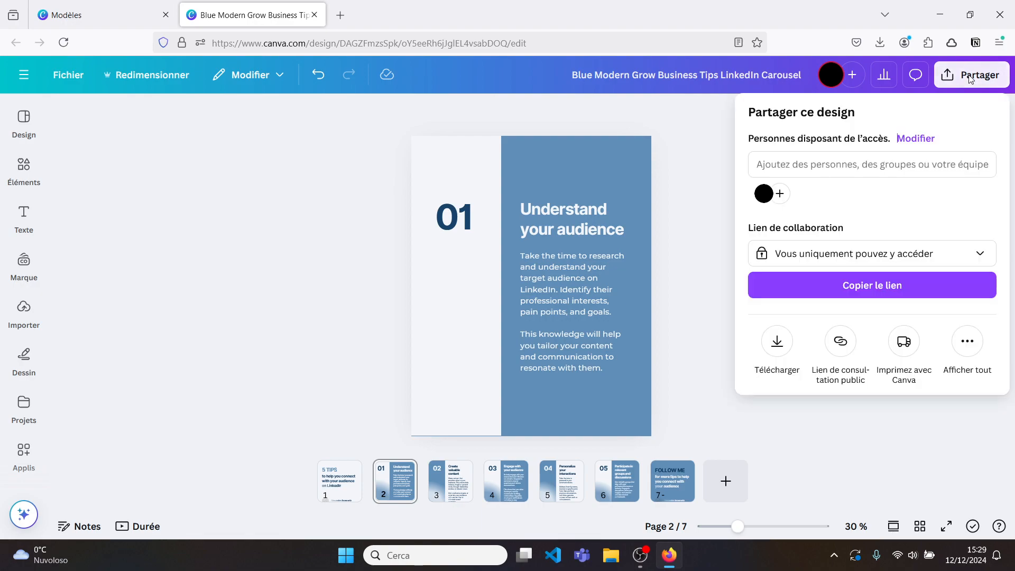
left_click(775, 346)
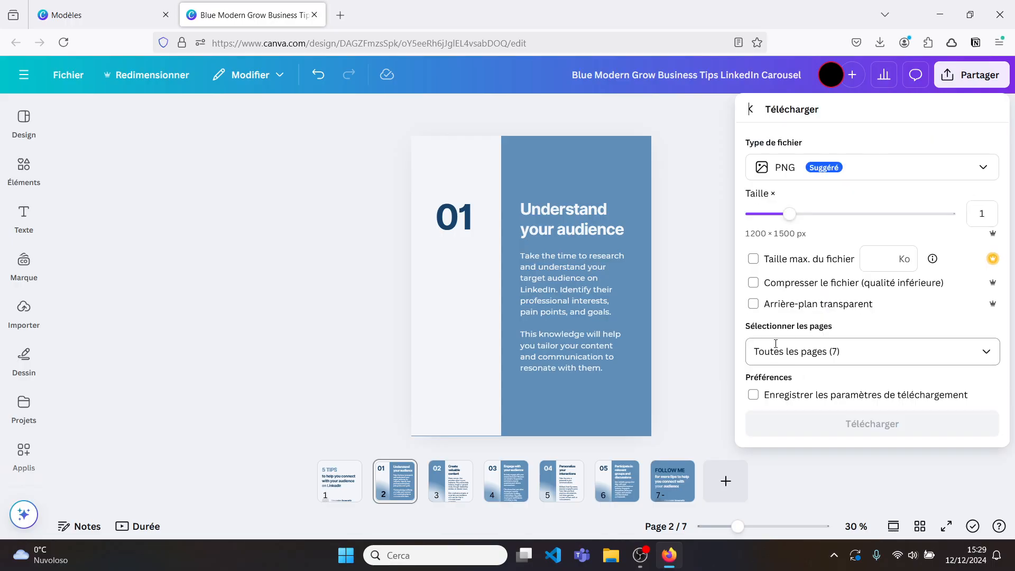
left_click(817, 169)
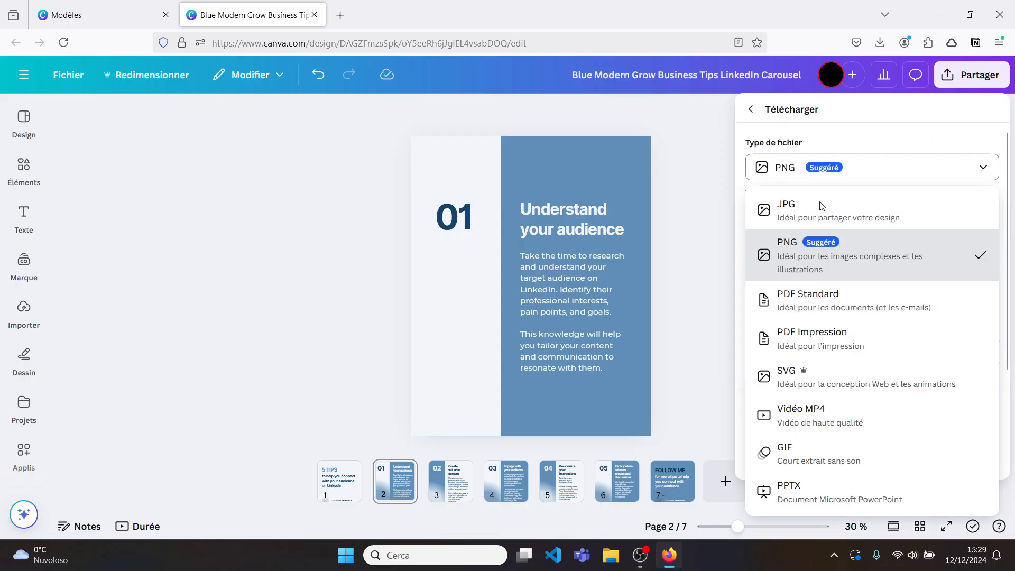
left_click(813, 303)
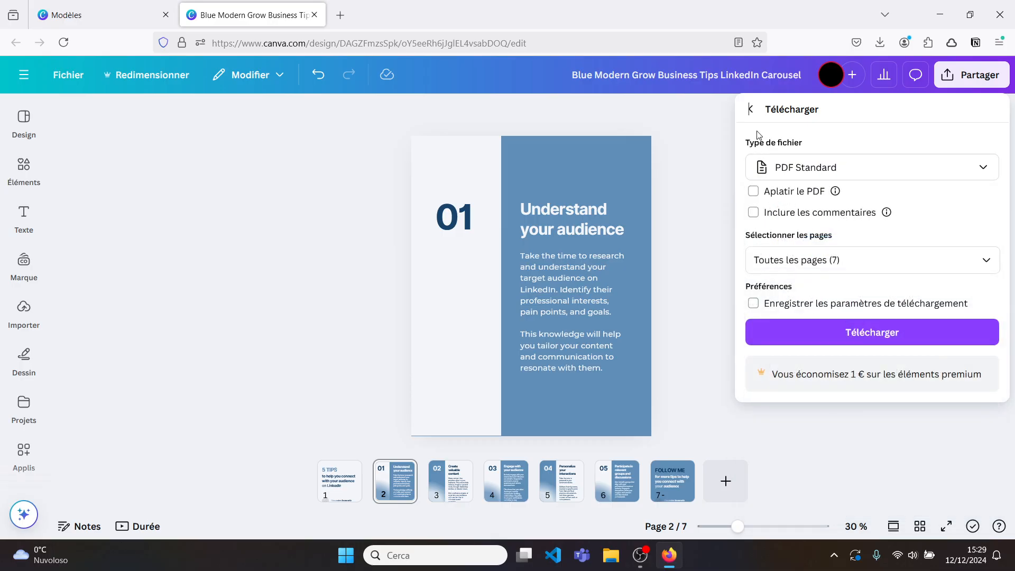
left_click(751, 110)
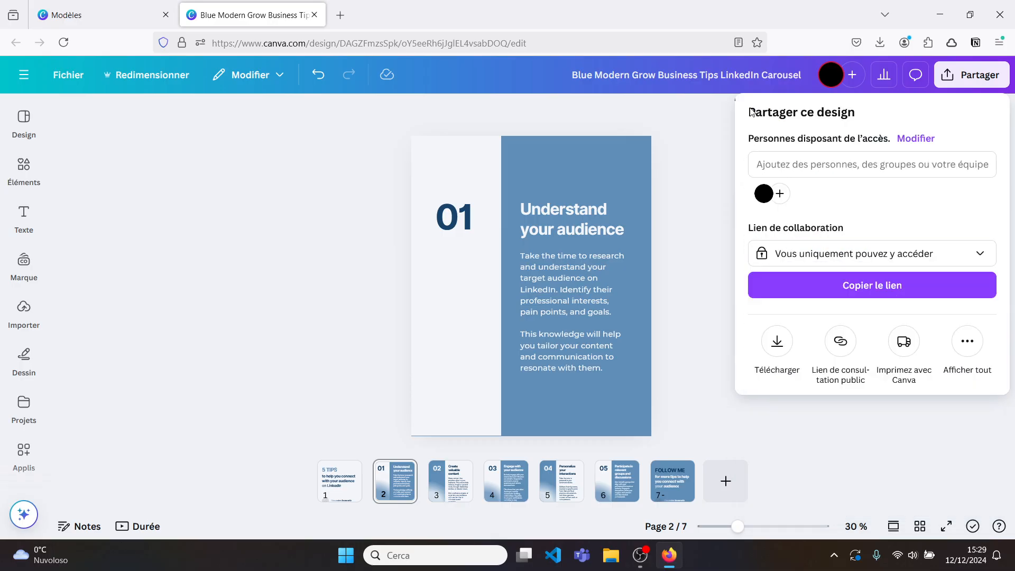
Step: Search the publishing options for "link" and view the LinkedIn profile option, without connecting an account
left_click(979, 80)
left_click(980, 80)
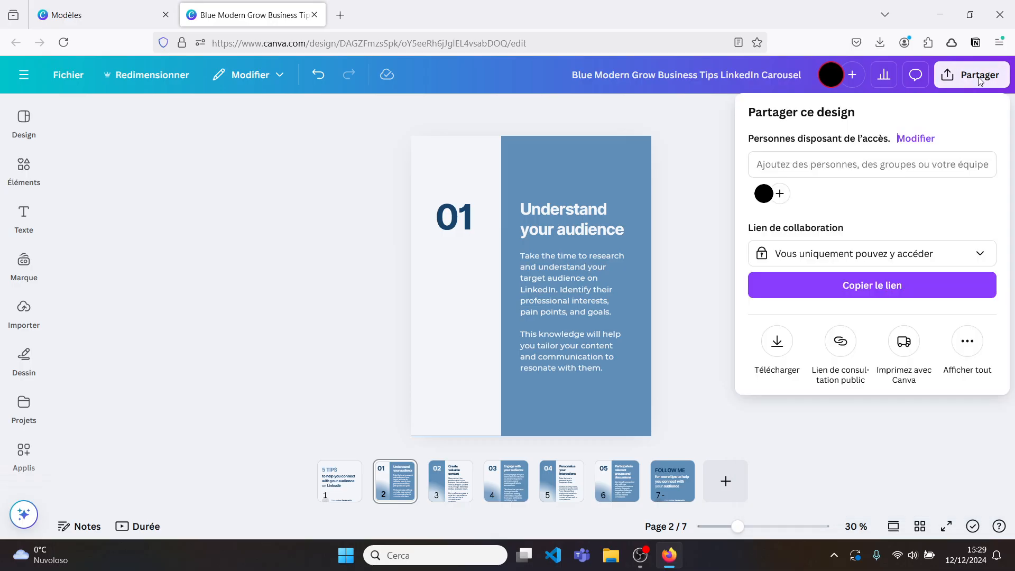
left_click(965, 353)
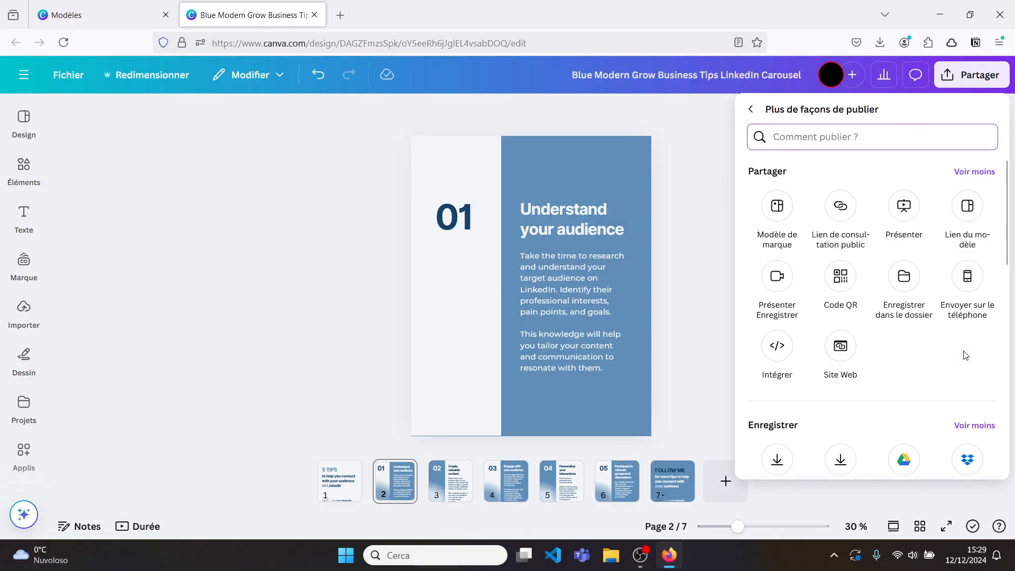
type("link")
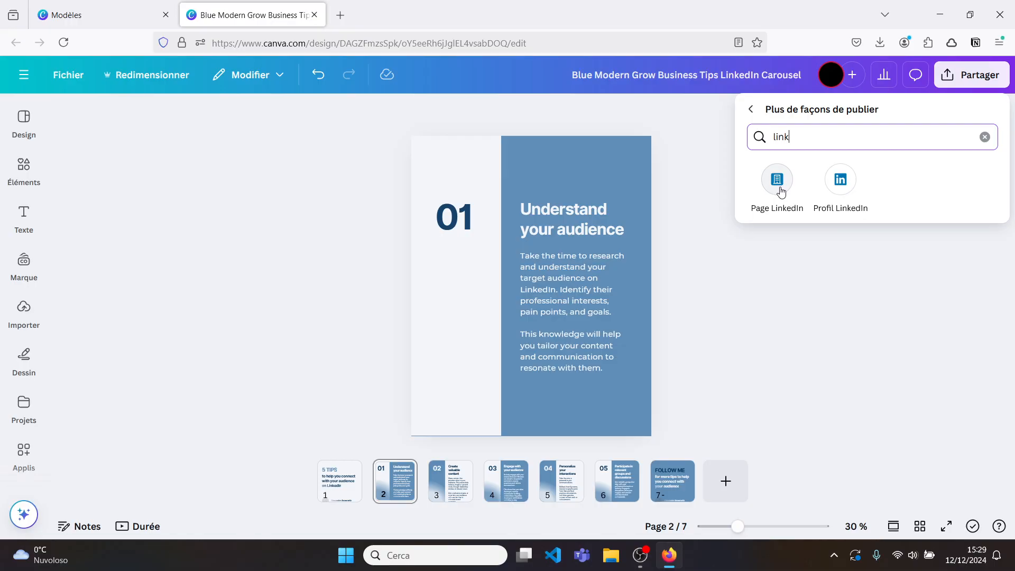
left_click(838, 181)
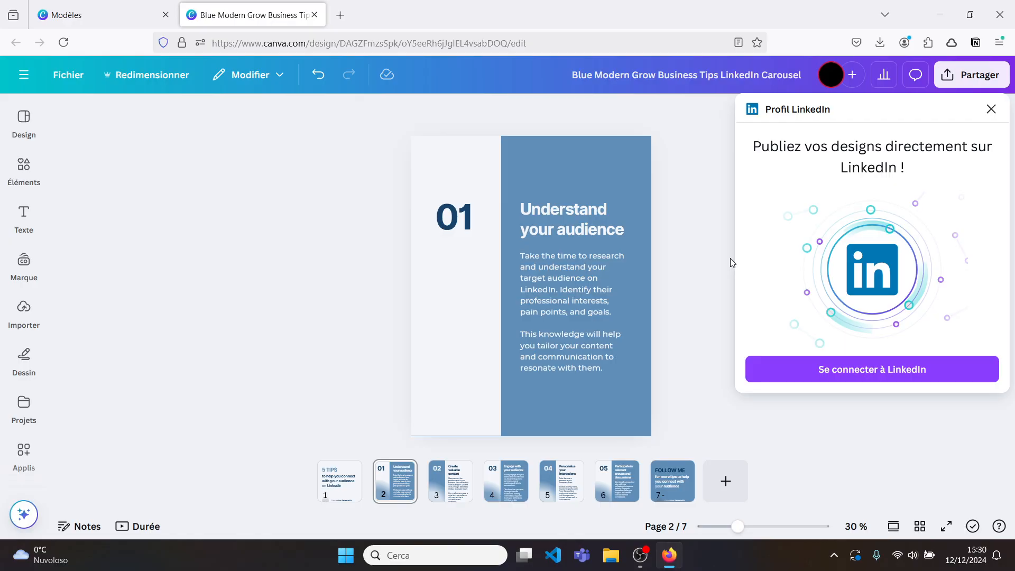
left_click(704, 259)
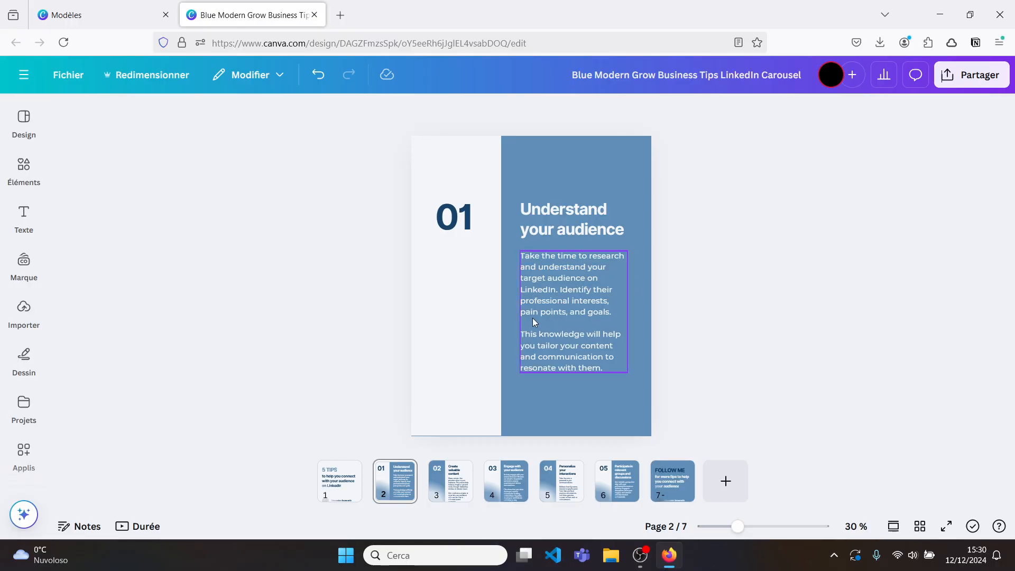
Step: Search the Canva apps for "image splitter" and open the Image Splitter app
left_click(23, 452)
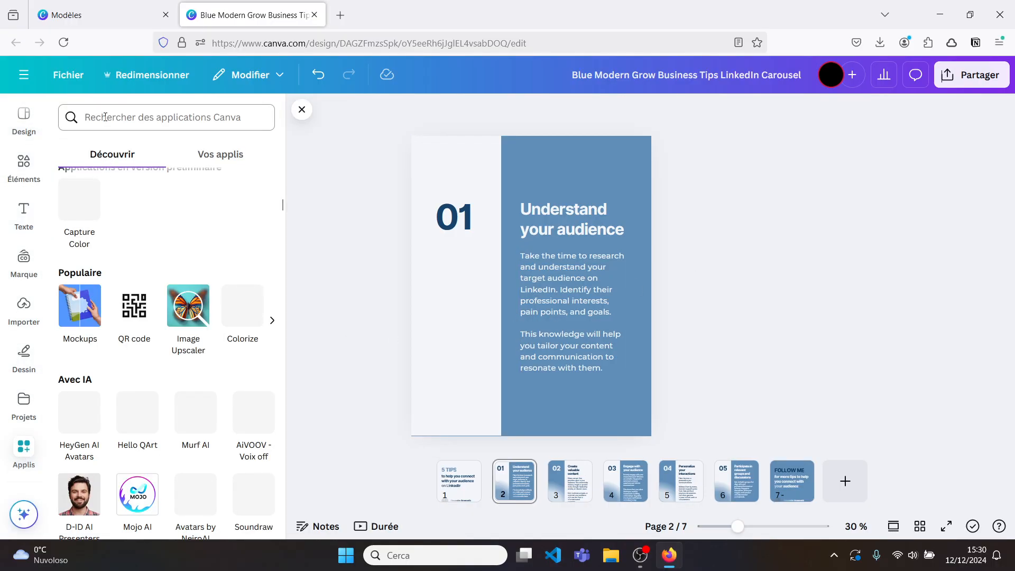
left_click(105, 116)
type("ima")
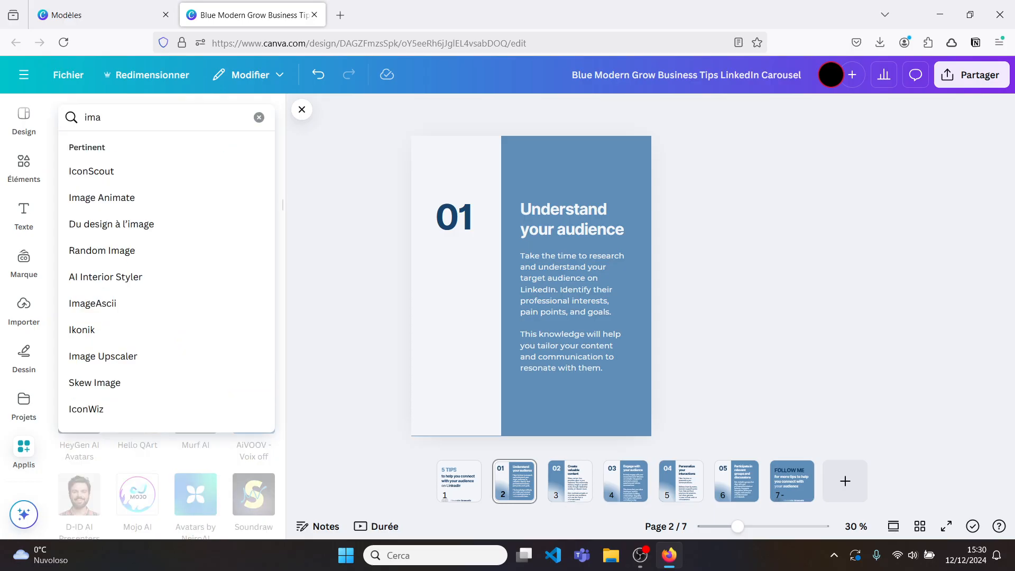
type("ge splitter")
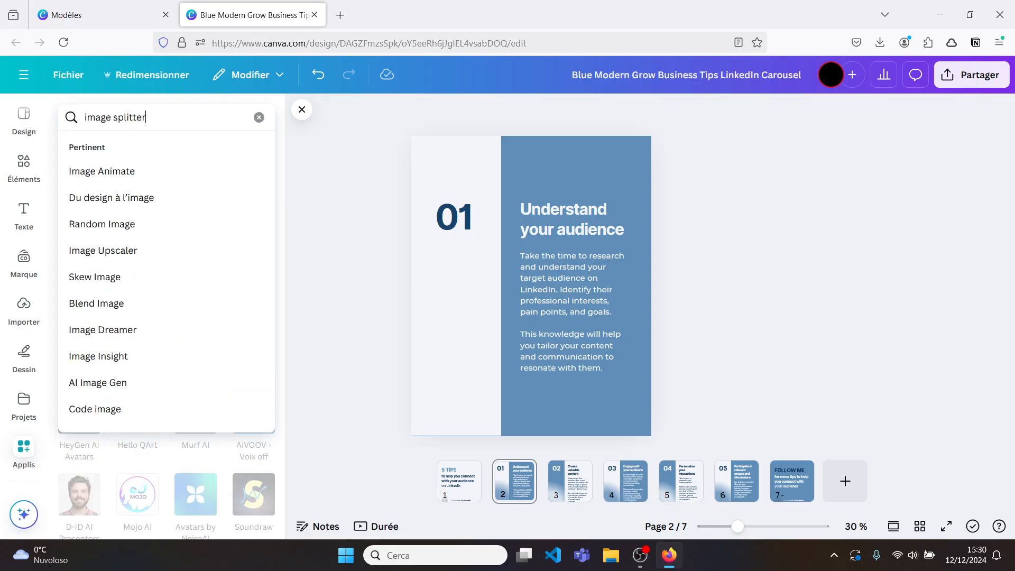
key("Return")
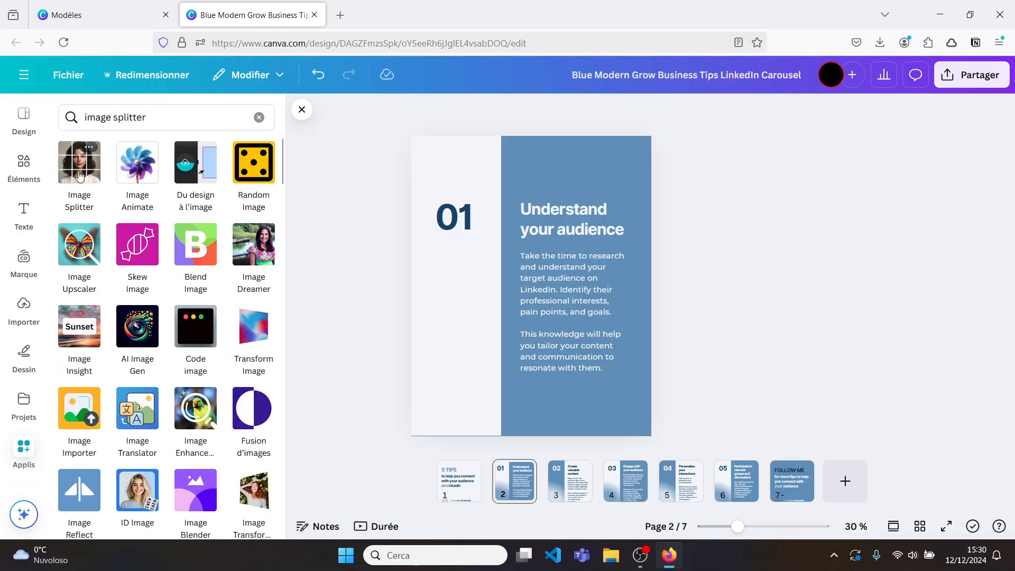
left_click(80, 176)
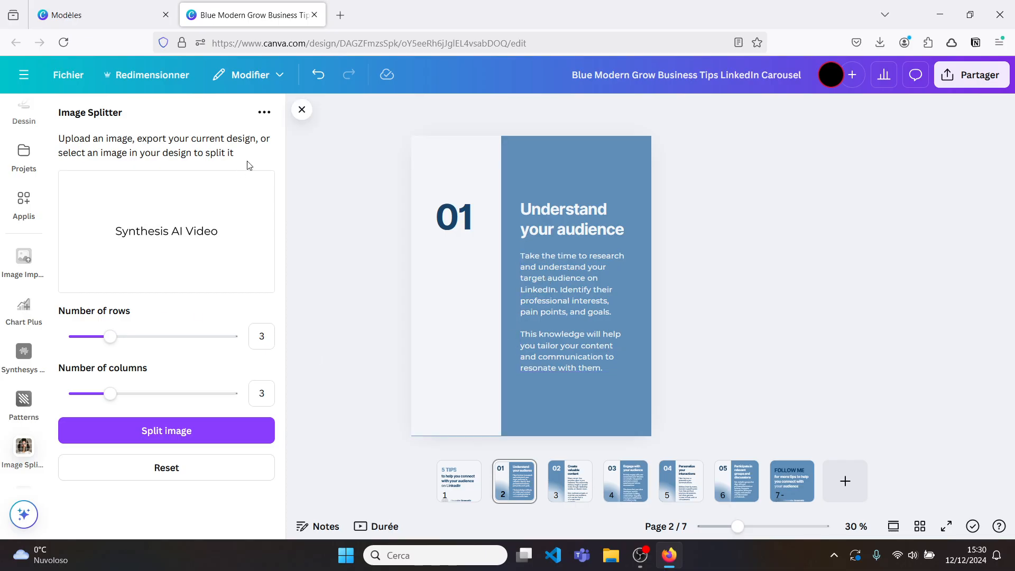
Step: View the application details of Image Splitter and close them without splitting an image
left_click(264, 112)
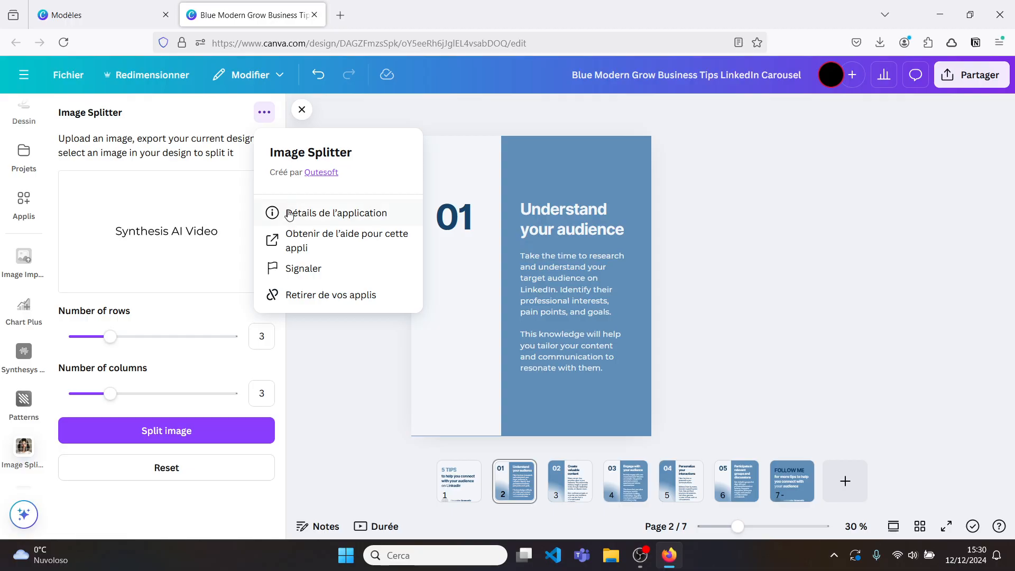
left_click(289, 214)
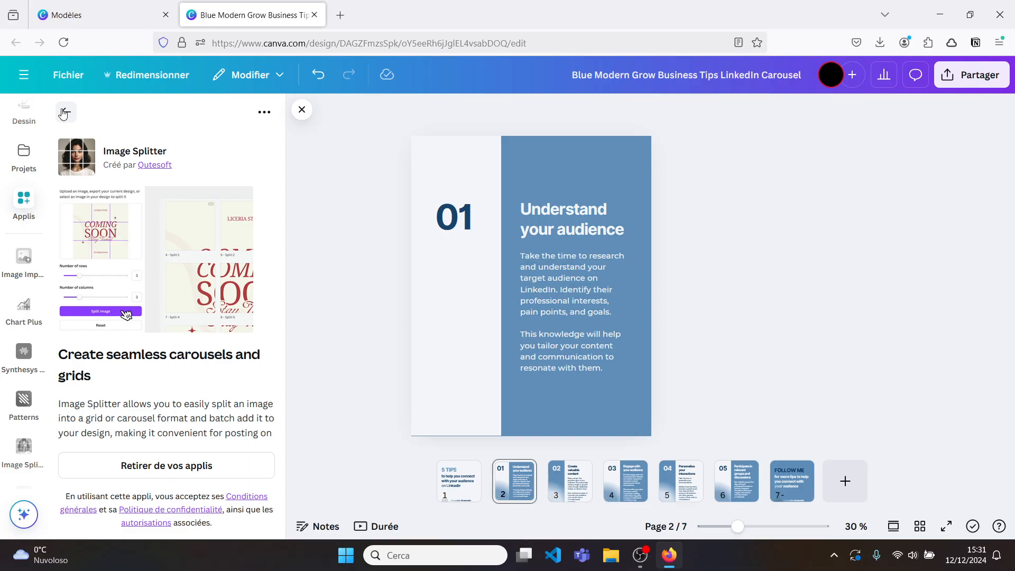
left_click(302, 109)
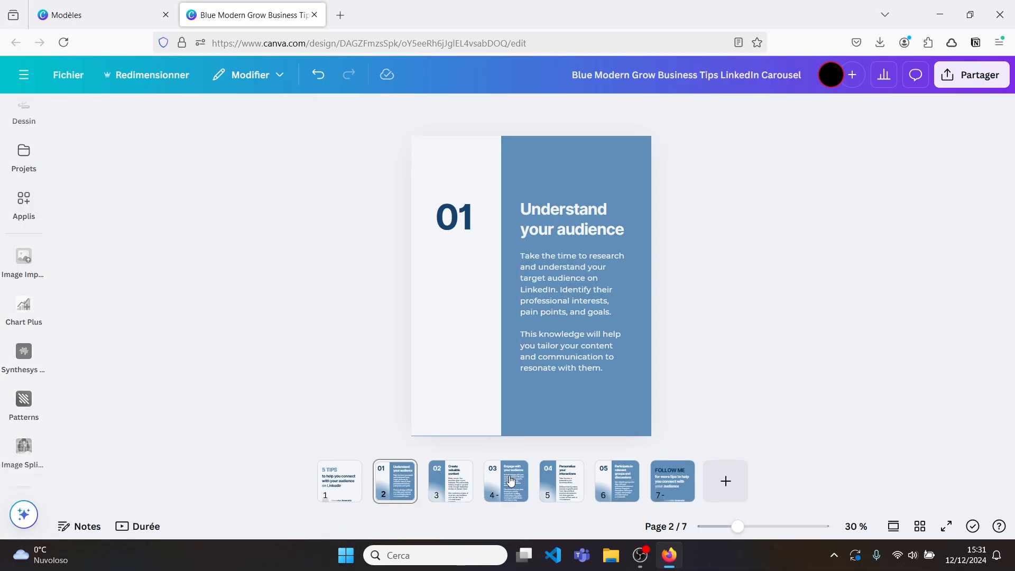
left_click(26, 214)
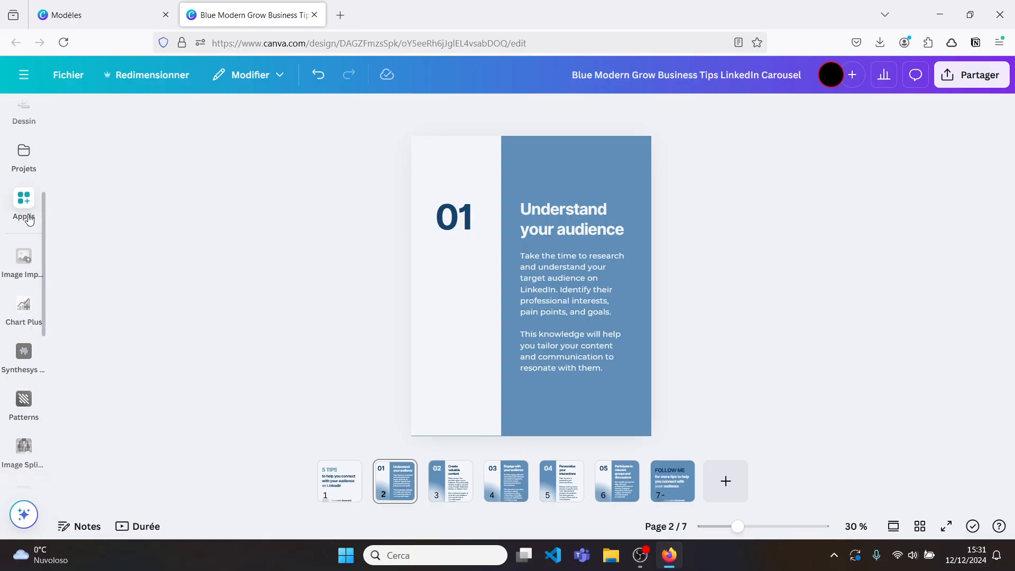
left_click(24, 154)
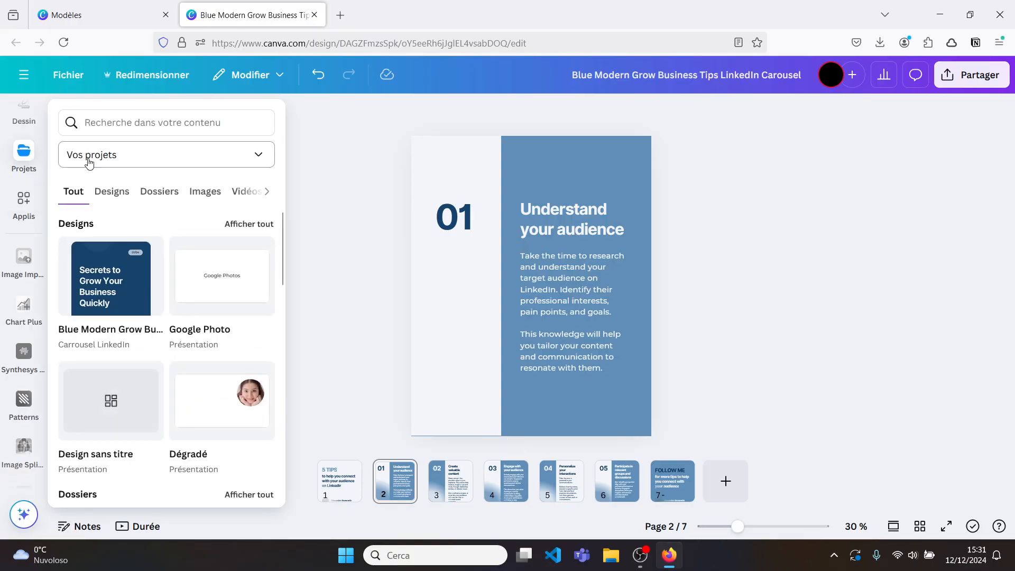
left_click(761, 228)
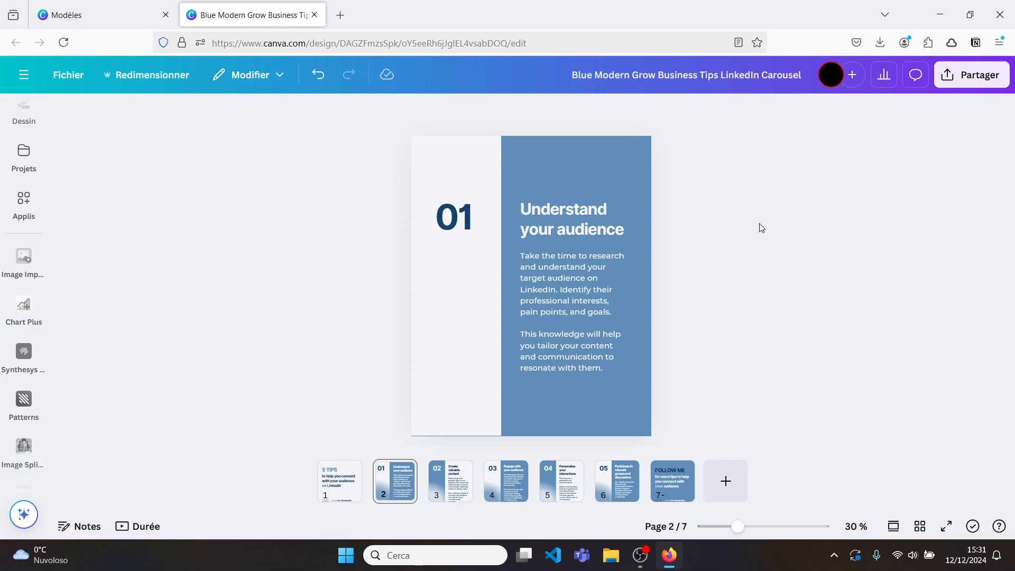